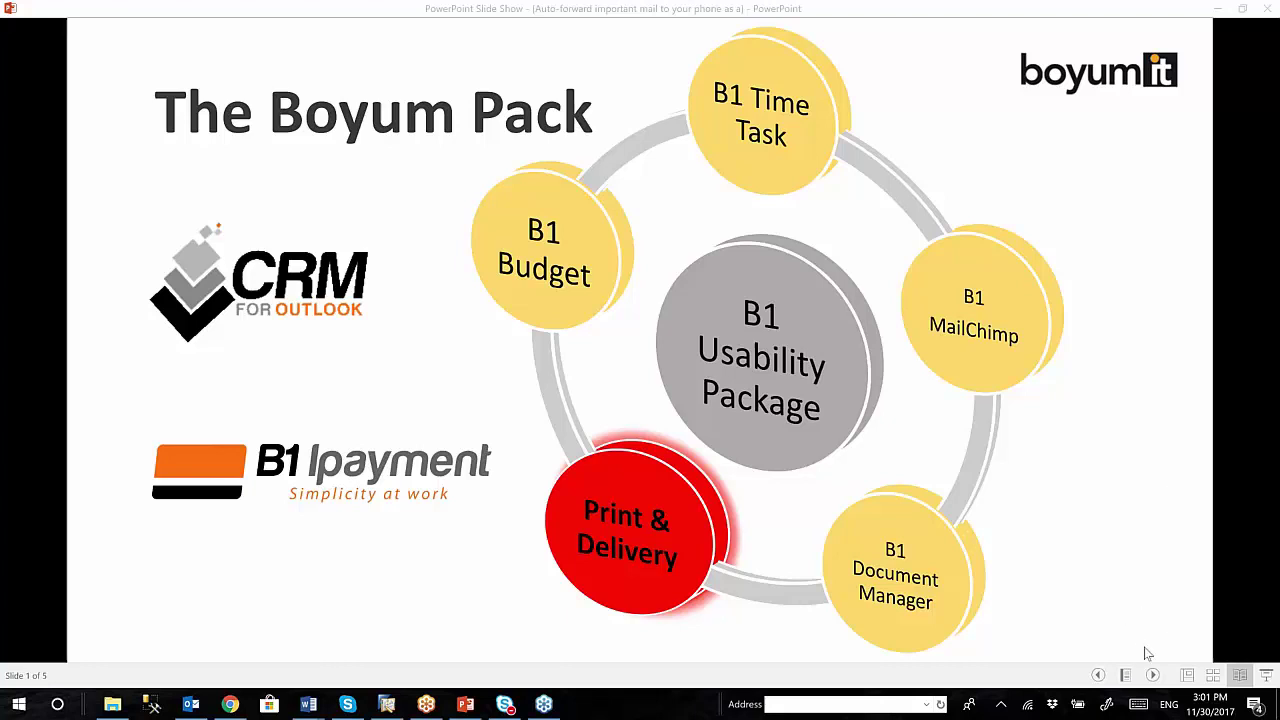
pyautogui.click(1154, 676)
pyautogui.click(1154, 676)
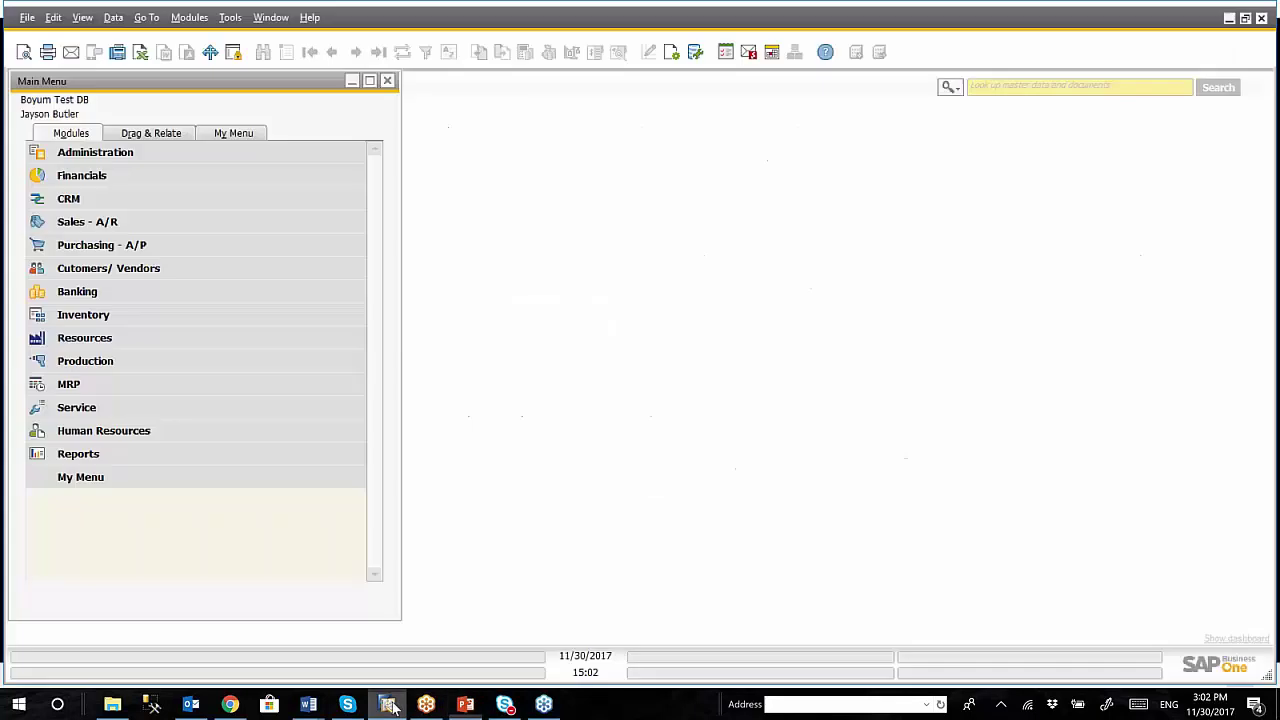
# Step: Switch to SAP Business One, check the installed add-ons in the Add-On Manager, and close it
pyautogui.hotkey('alt', 'Tab')
pyautogui.click(135, 155)
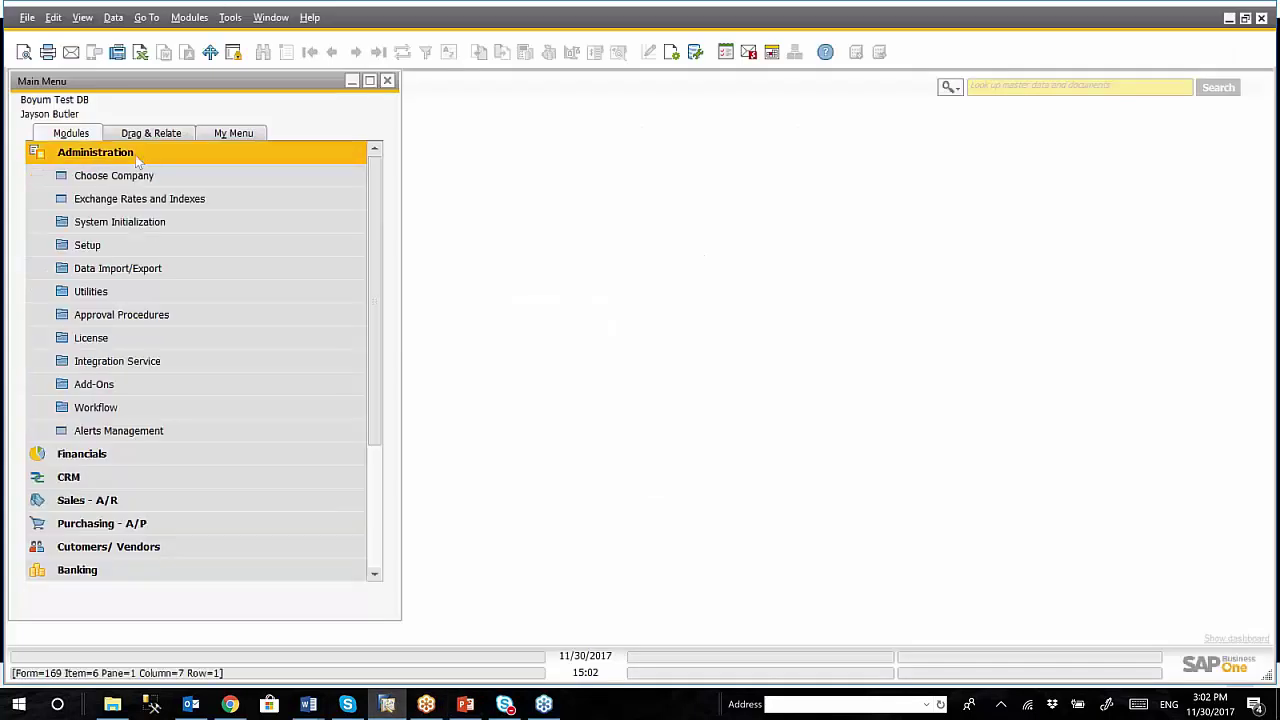
pyautogui.click(147, 382)
pyautogui.click(160, 407)
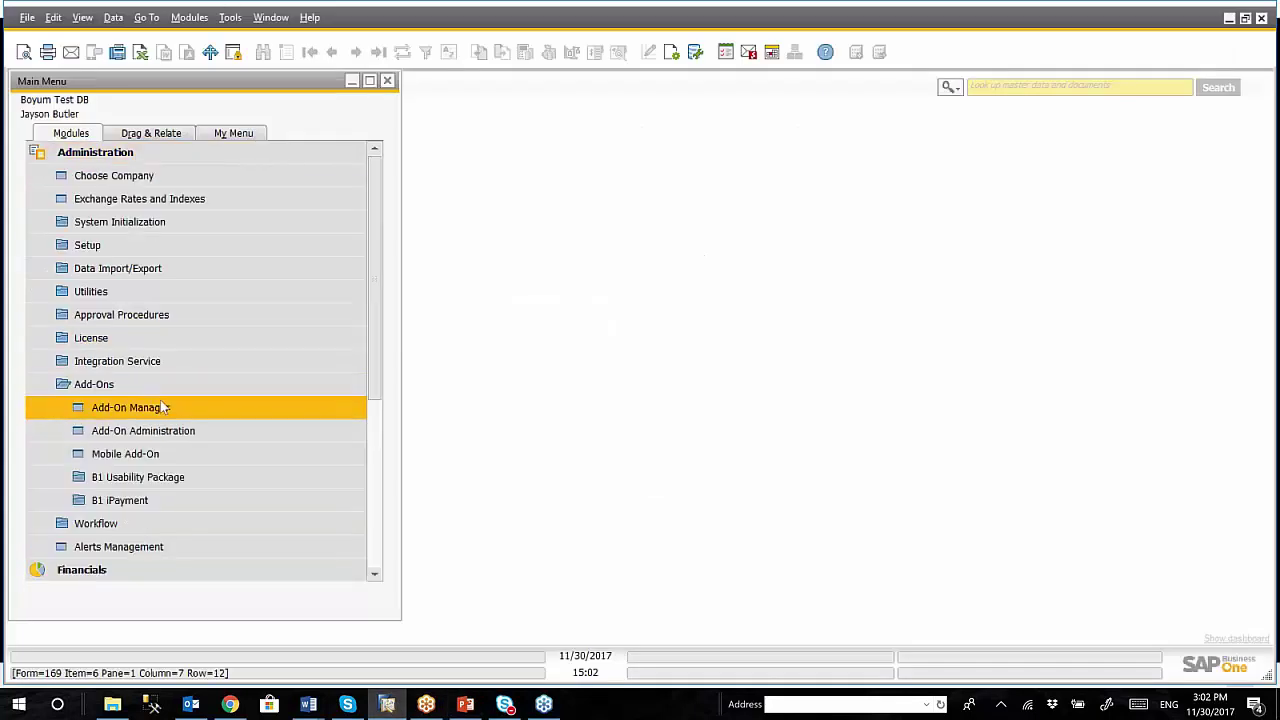
pyautogui.click(505, 170)
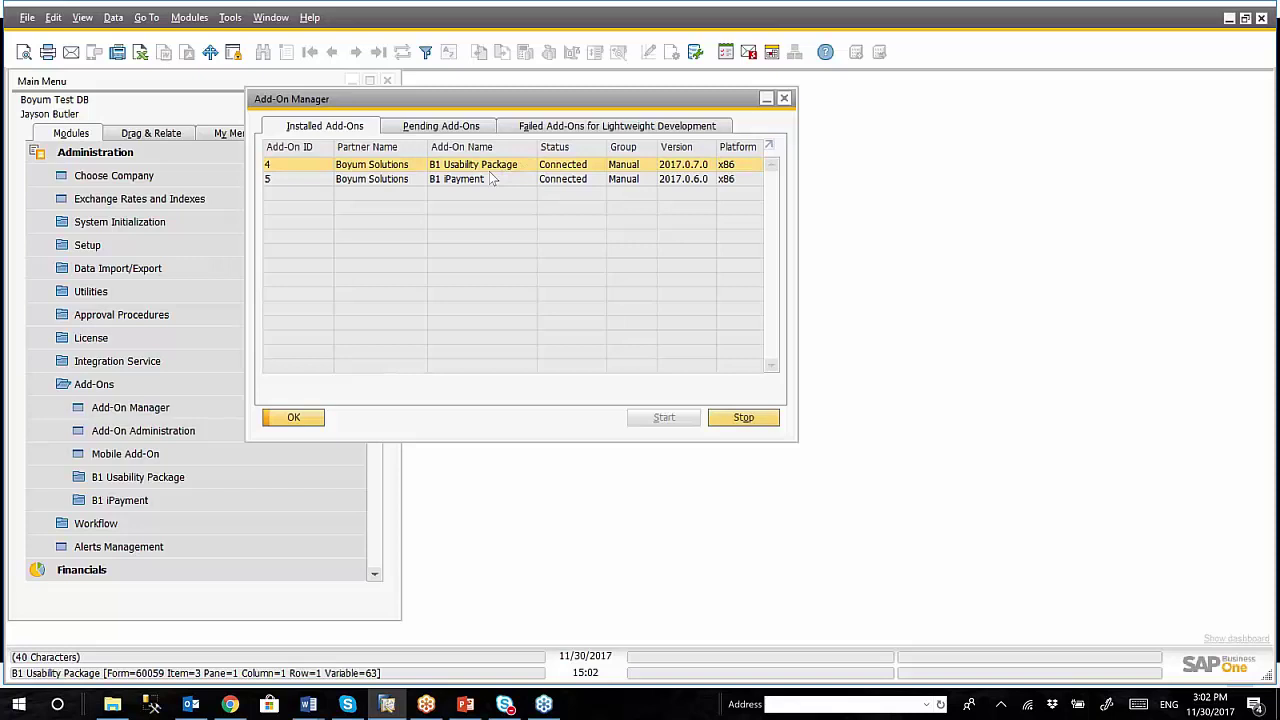
pyautogui.click(293, 417)
# Step: Open the B1 Usability configuration, review the modules enabled in the B1 Productivity Package, and close it without changes
pyautogui.click(203, 485)
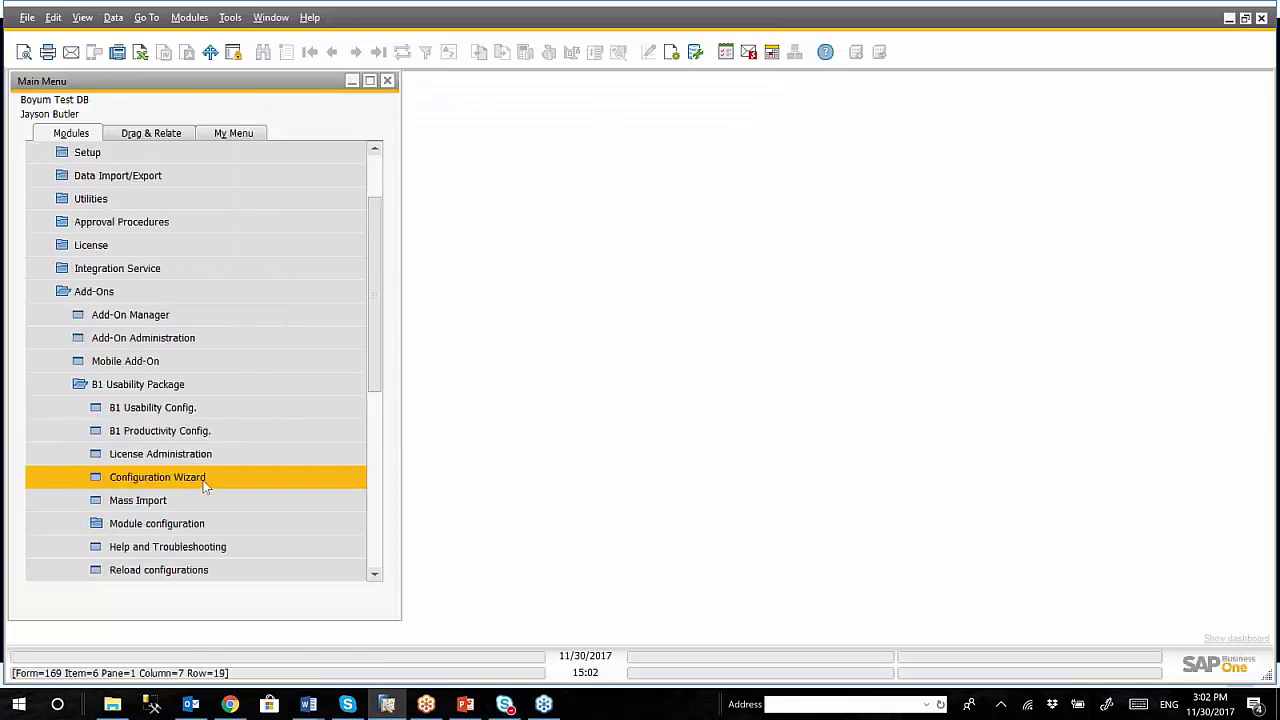
pyautogui.click(179, 412)
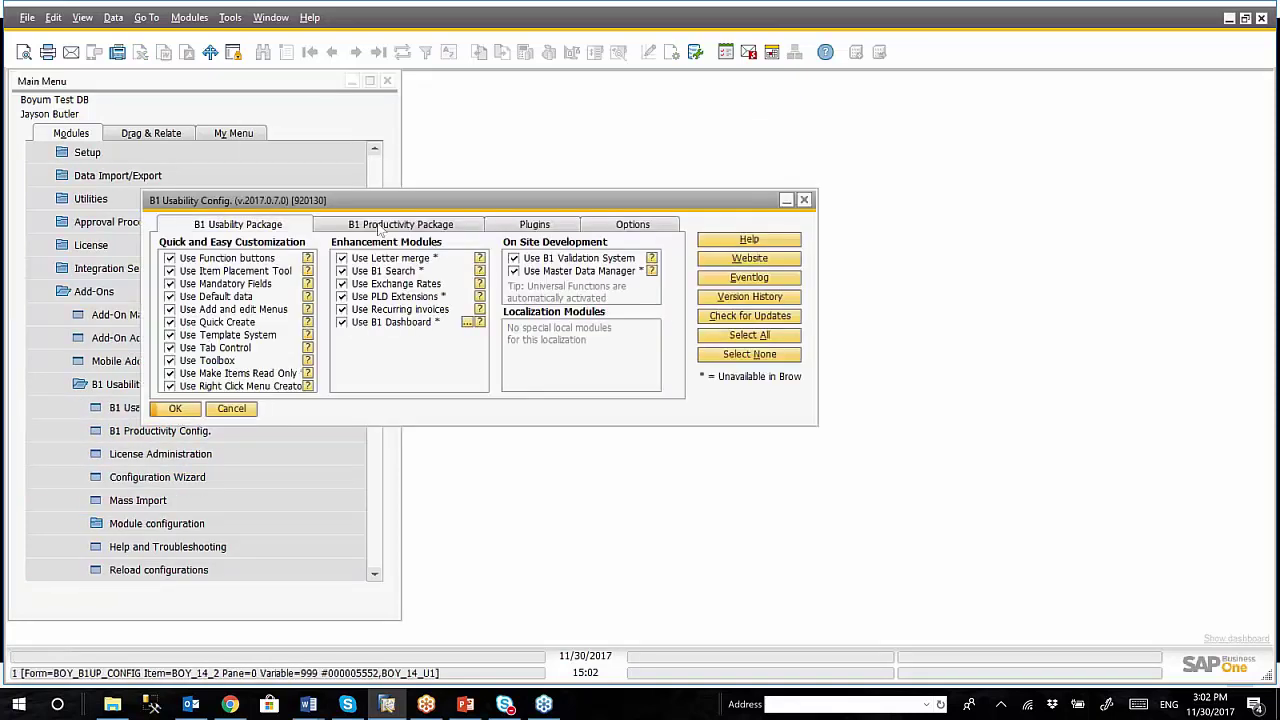
pyautogui.click(386, 230)
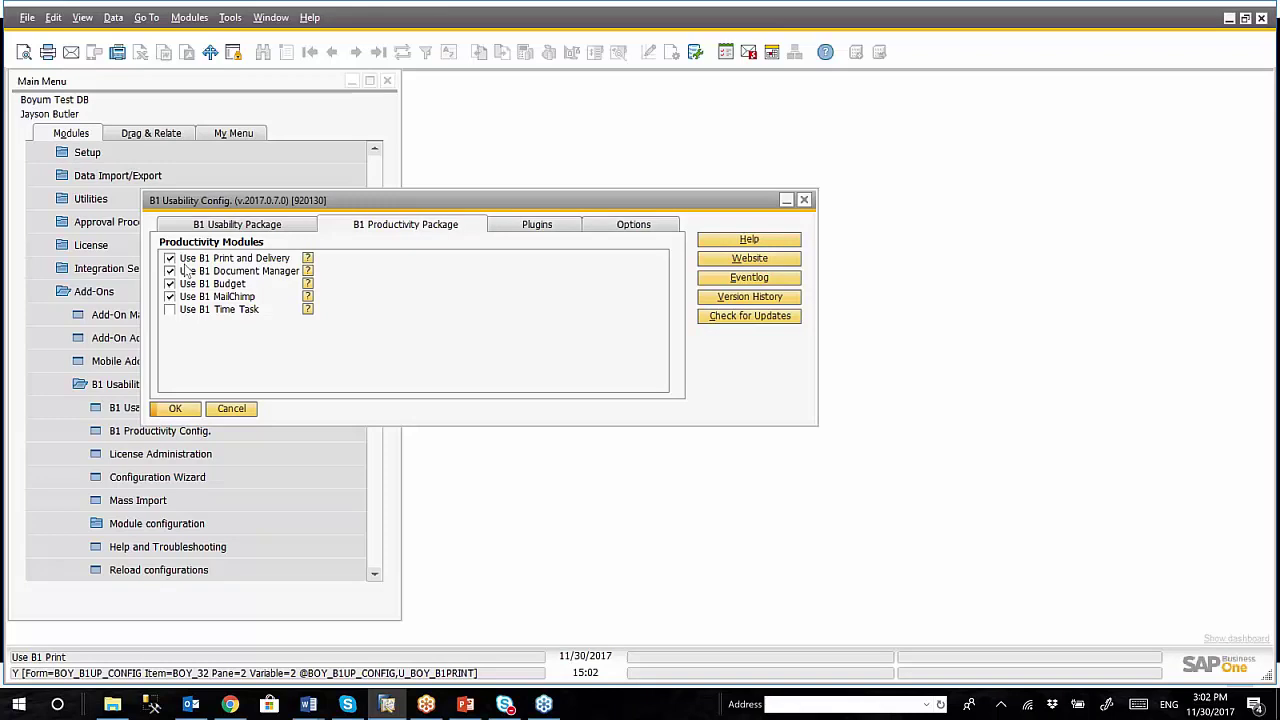
pyautogui.click(231, 408)
# Step: Open the B1 Print and Delivery Crystal Report Definition, view the Multiple and CR-D001 records, and close the window
pyautogui.scroll(-1, 281, 370)
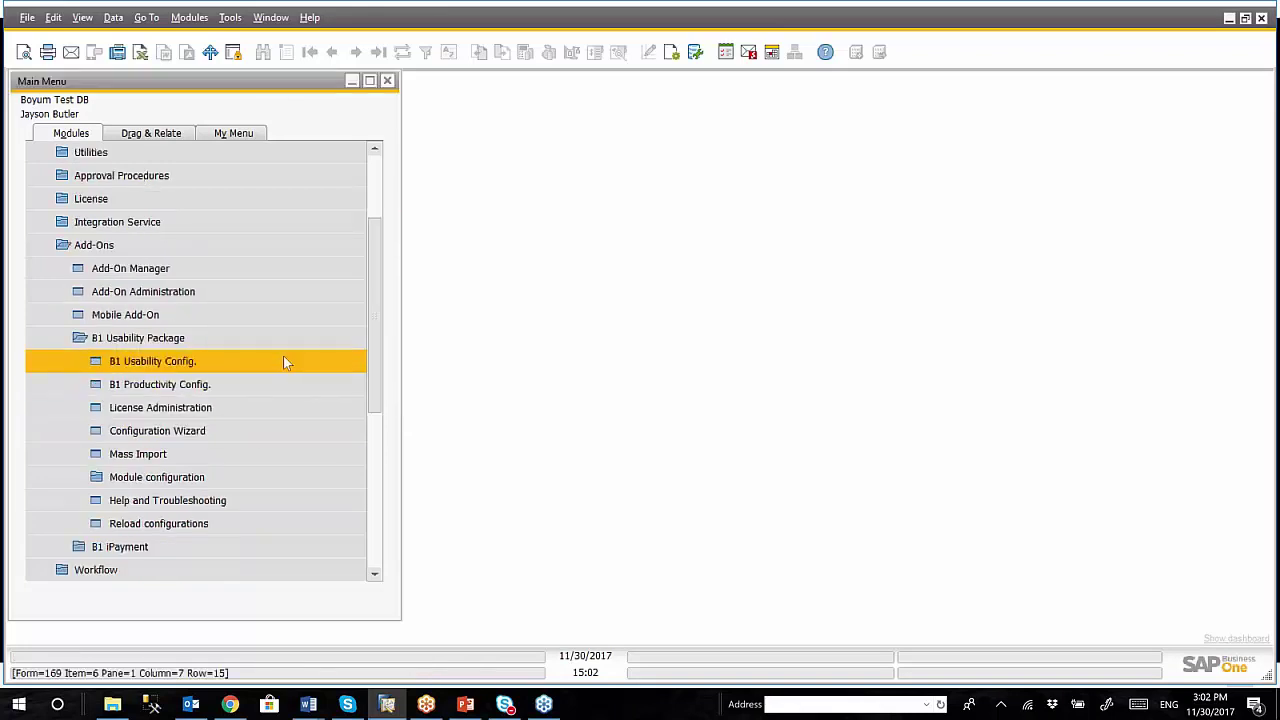
pyautogui.click(241, 477)
pyautogui.scroll(-7, 300, 420)
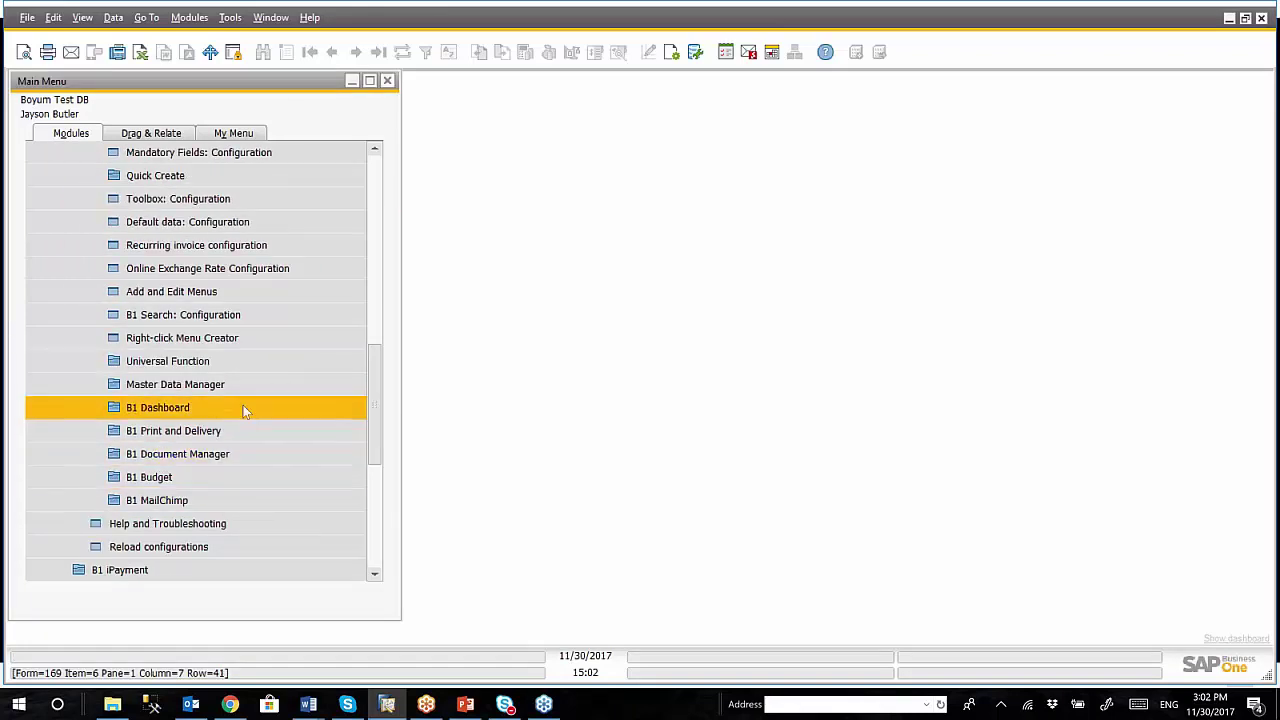
pyautogui.click(240, 431)
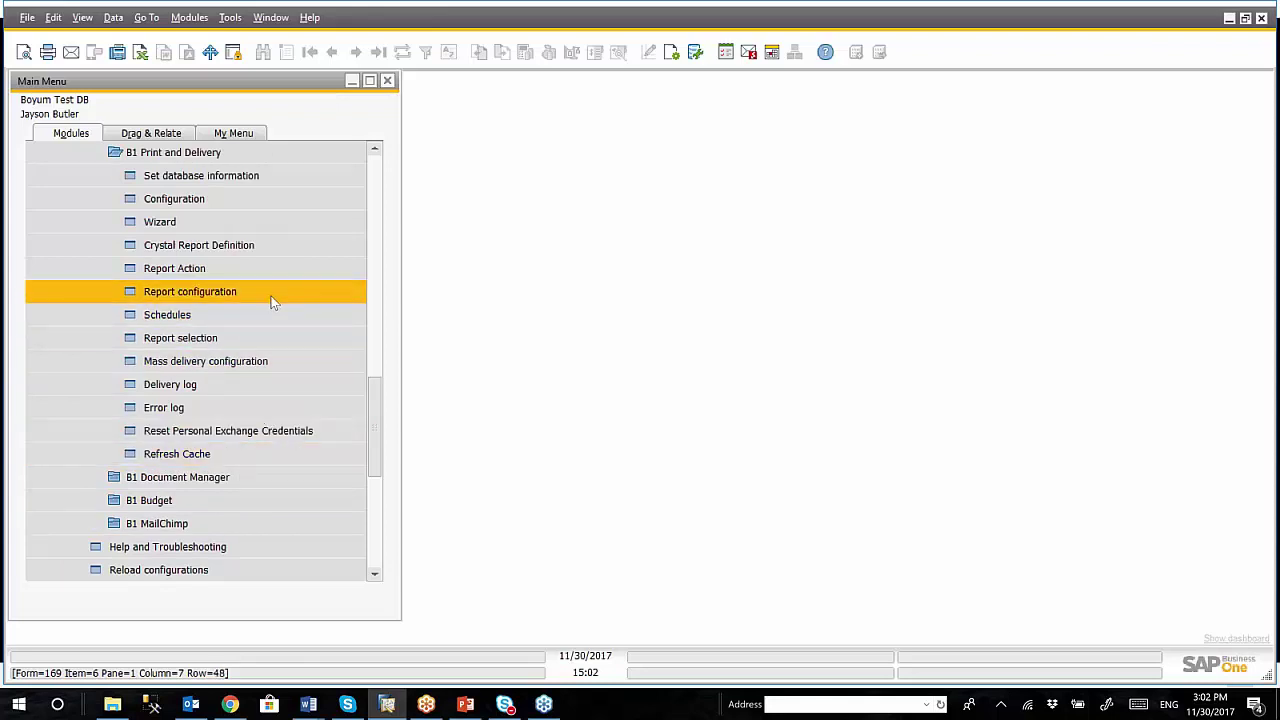
pyautogui.click(279, 246)
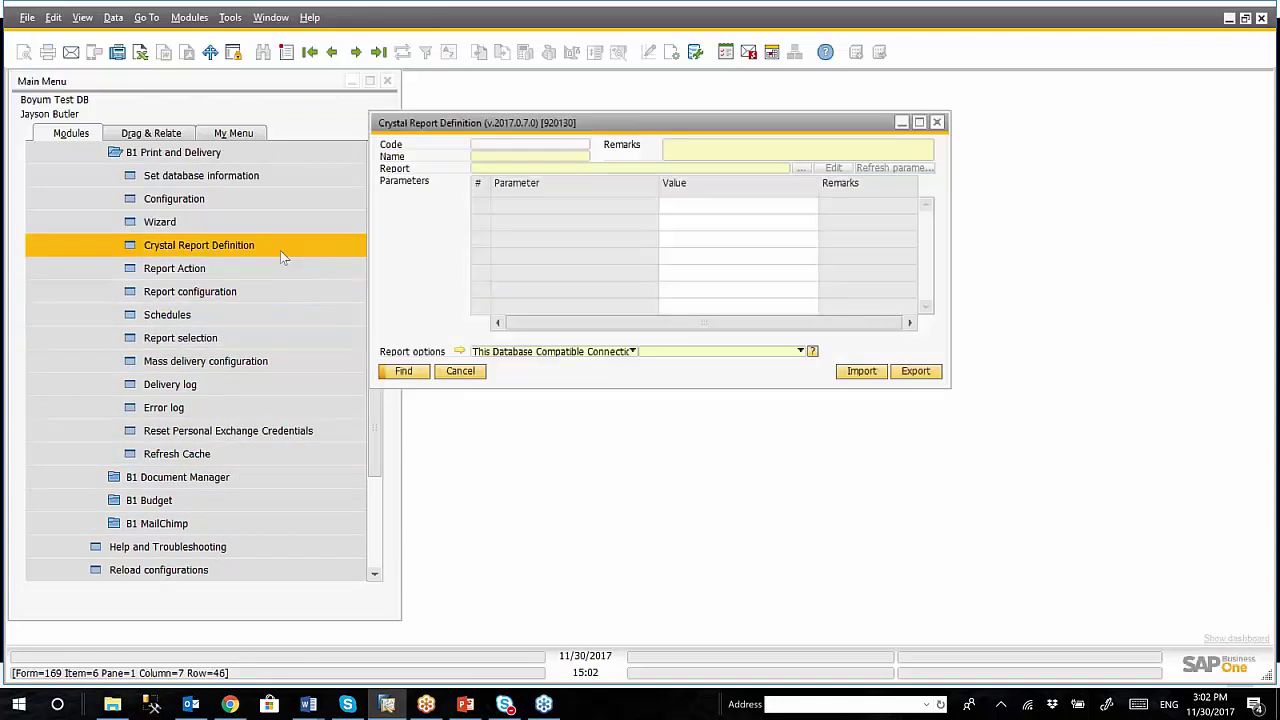
pyautogui.click(311, 52)
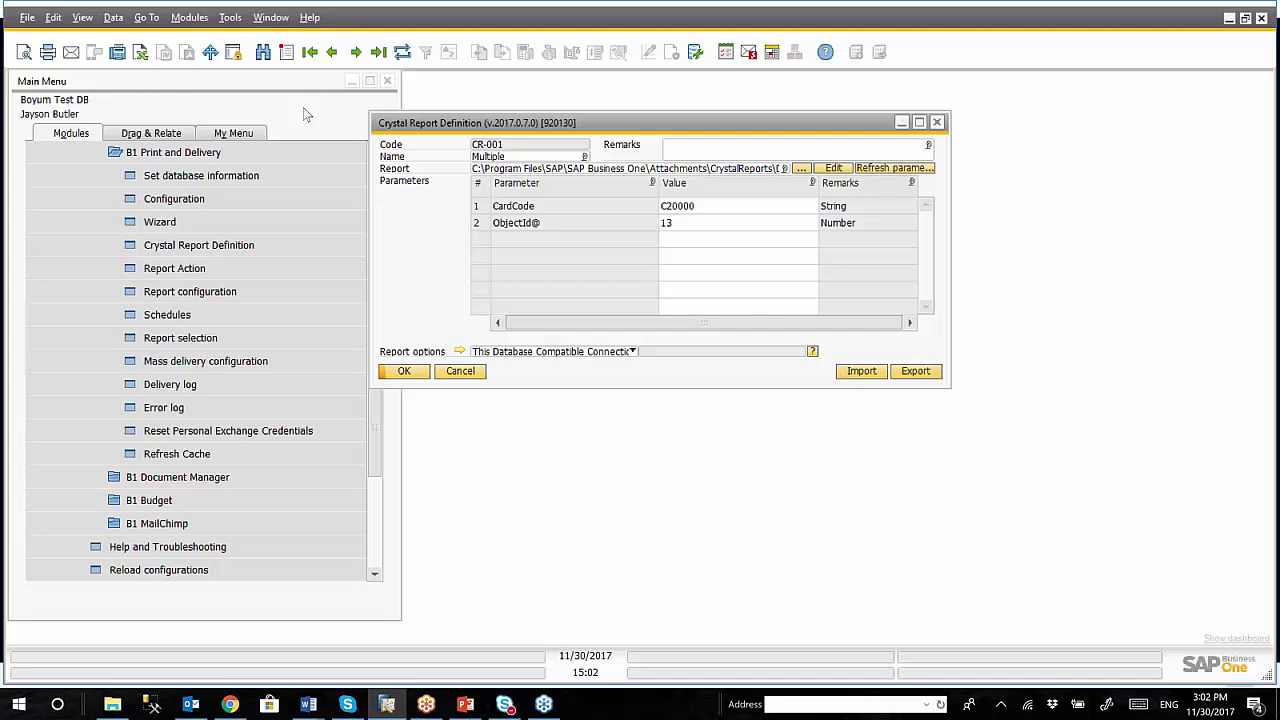
pyautogui.click(356, 51)
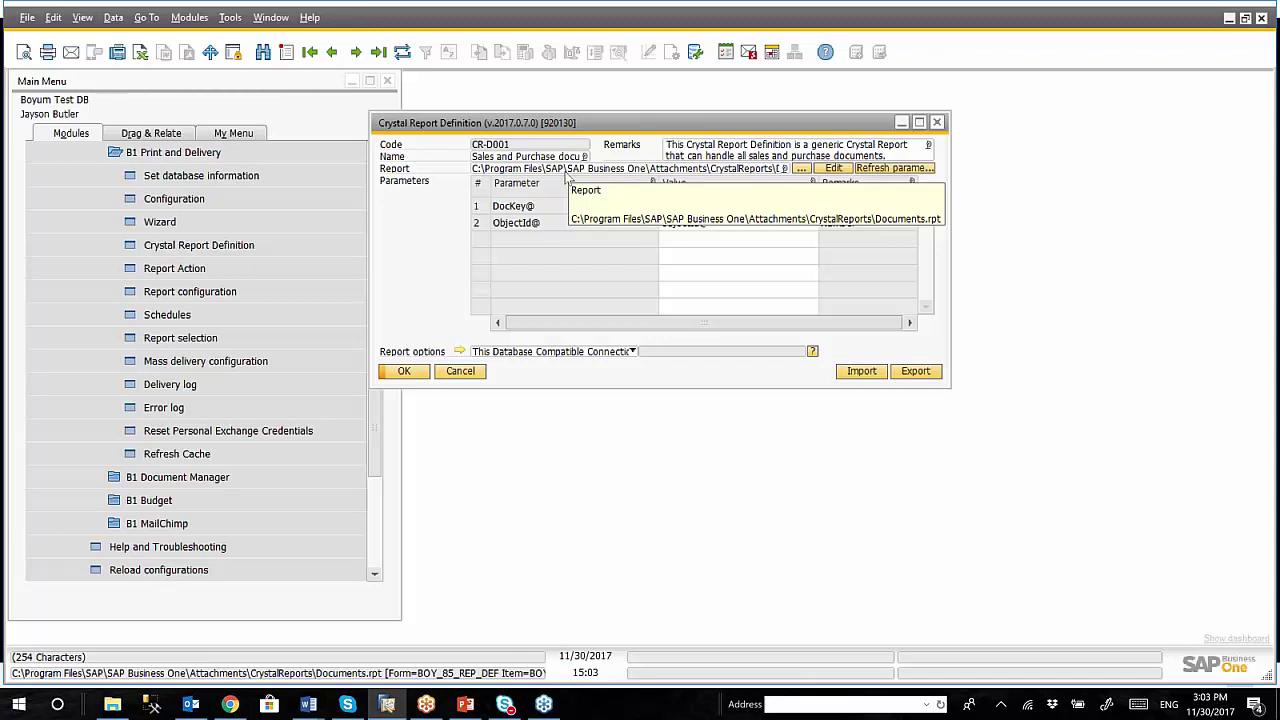
pyautogui.click(446, 370)
# Step: Search the B1 Print and Delivery report actions for type Email report and open the account balance action RA-D006
pyautogui.click(249, 268)
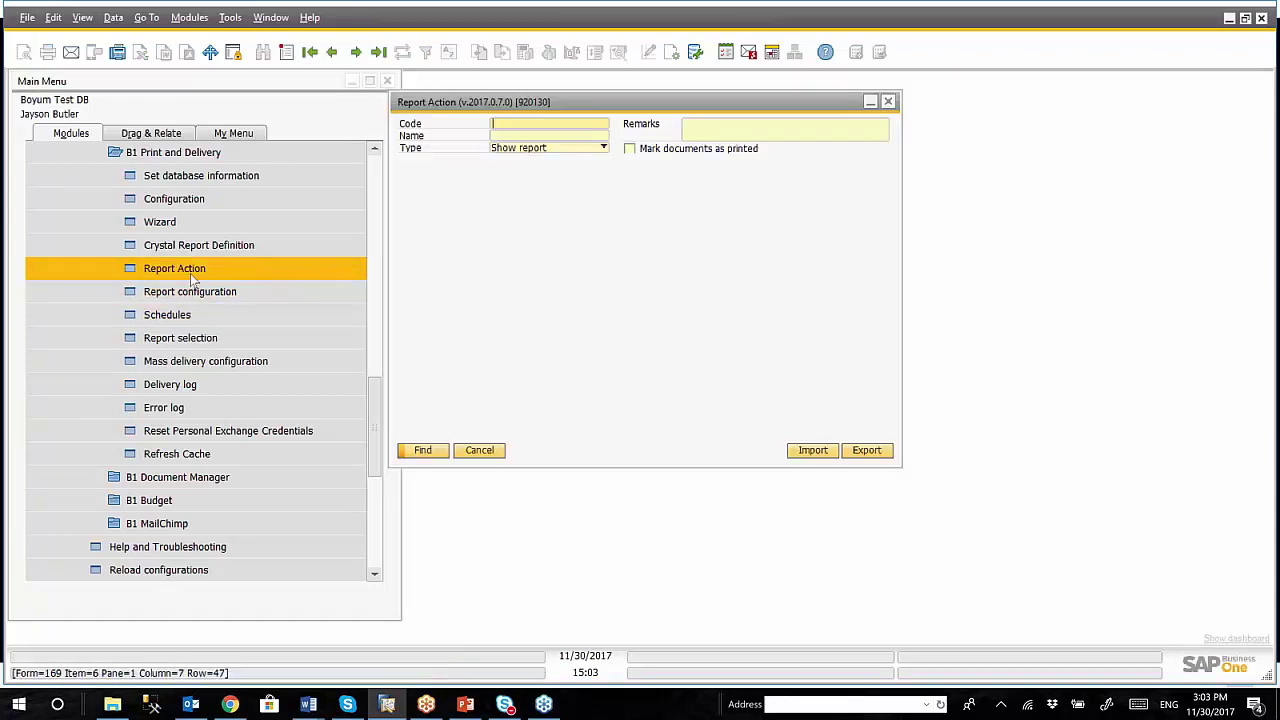
pyautogui.click(604, 148)
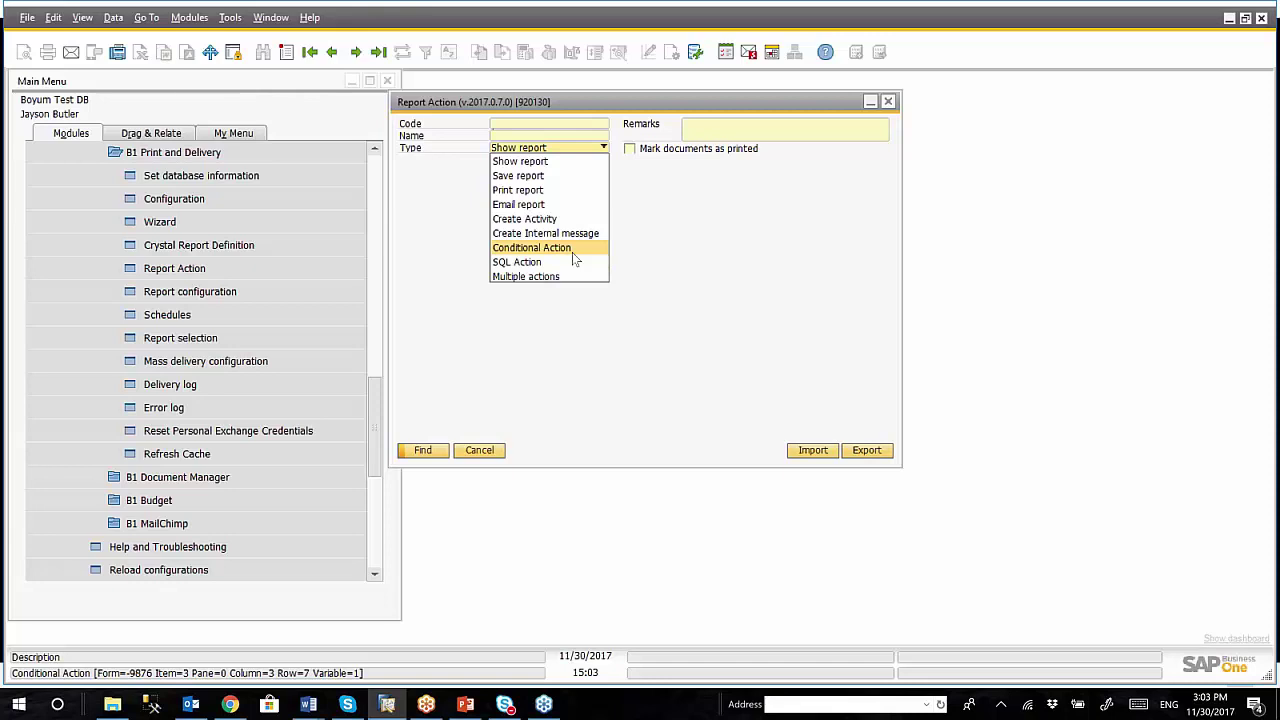
pyautogui.click(549, 205)
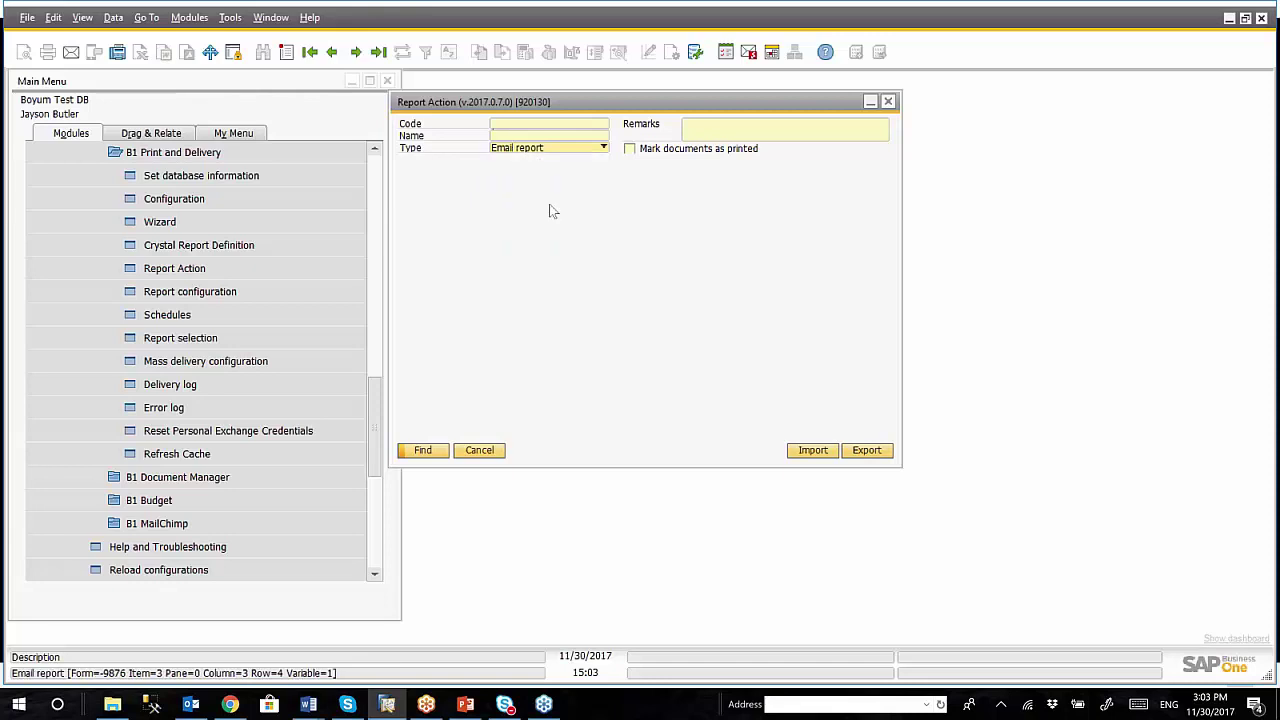
pyautogui.click(425, 451)
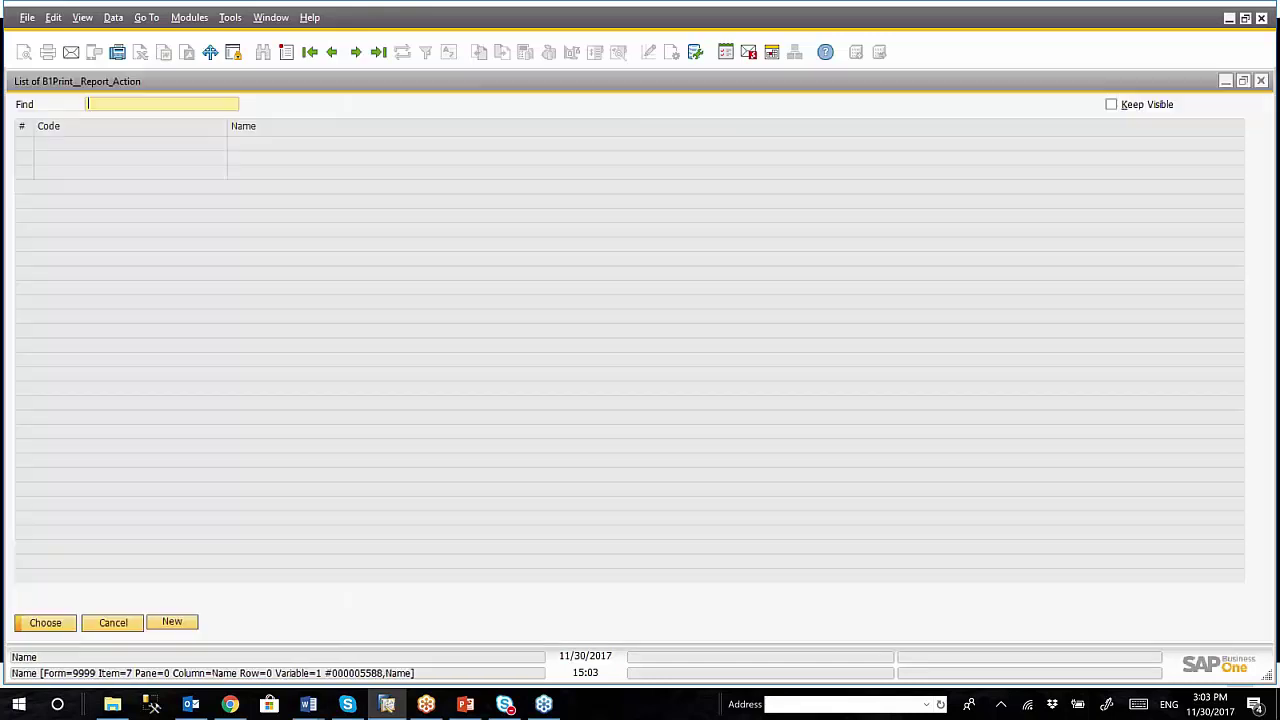
pyautogui.doubleClick(357, 203)
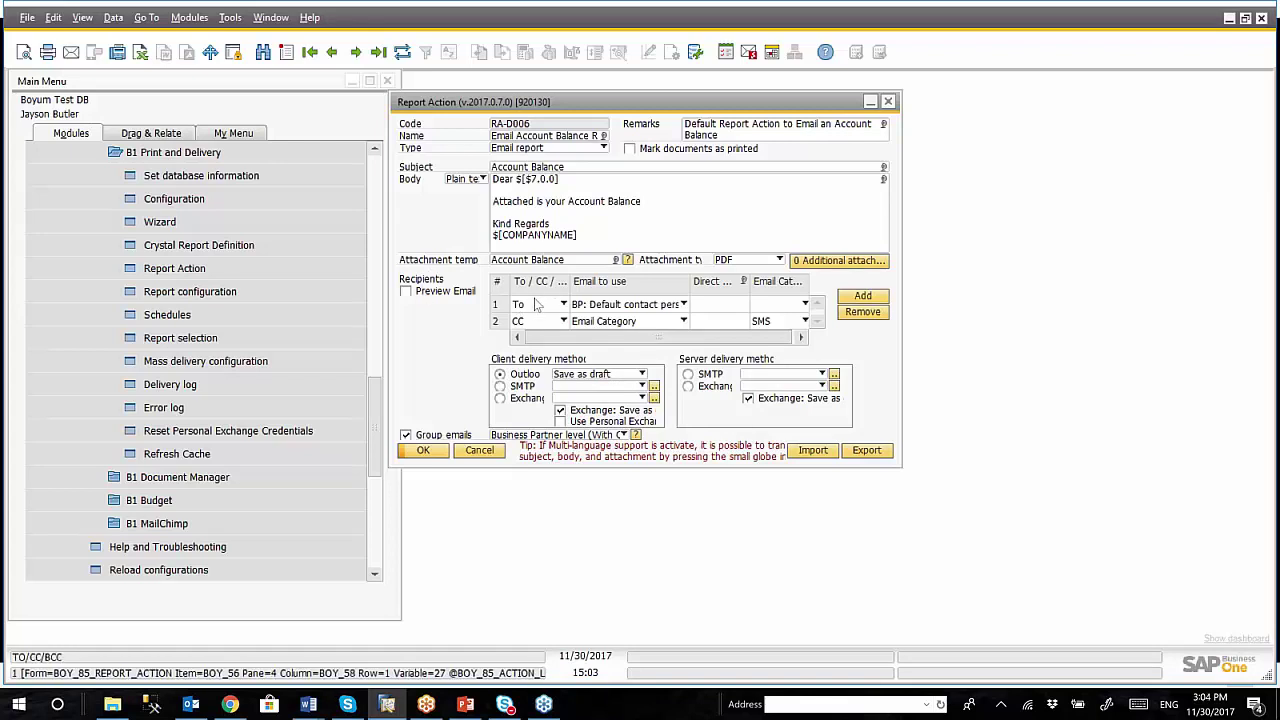
# Step: Examine the account balance email action's recipient sources, body text and Outlook delivery options without changing them
pyautogui.click(683, 305)
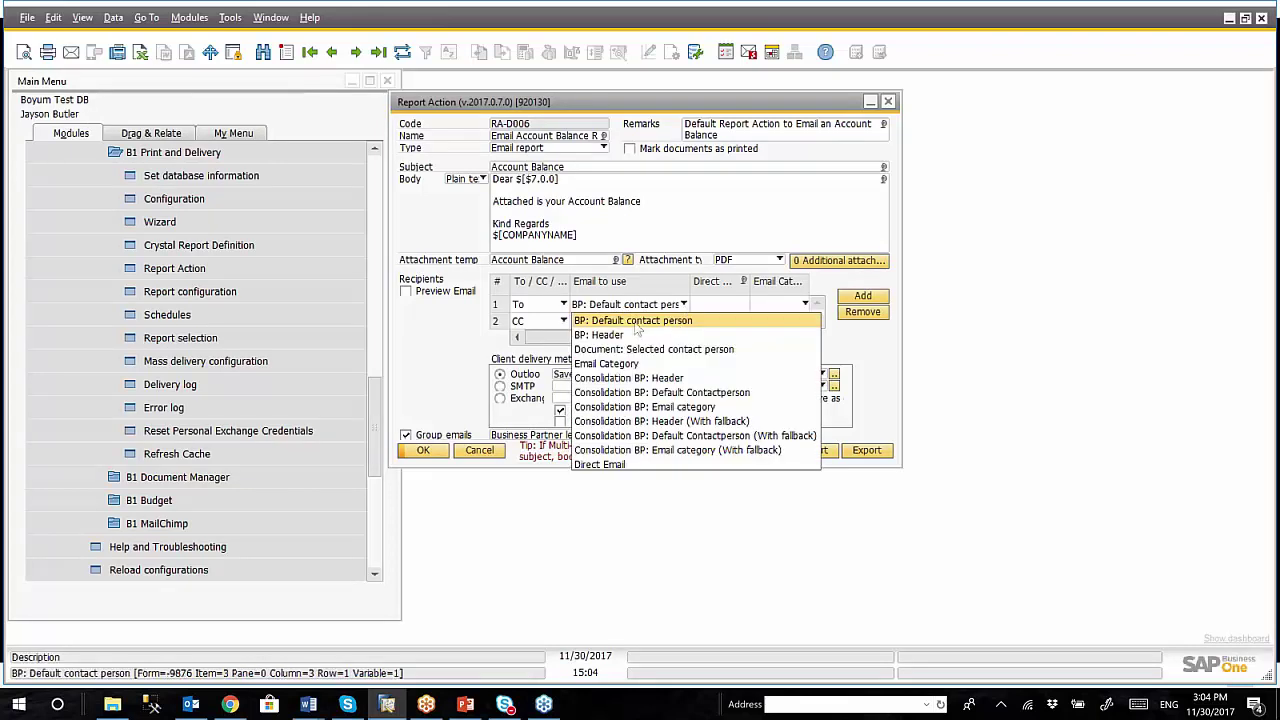
pyautogui.press('Escape')
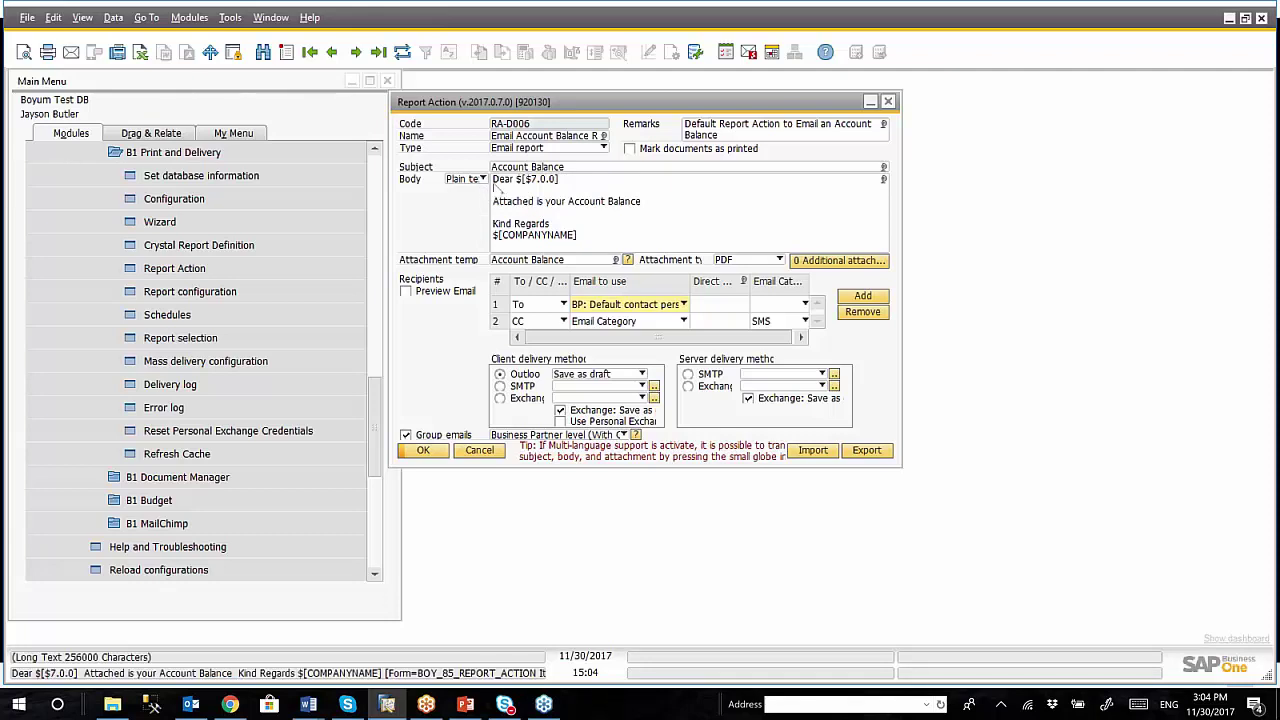
pyautogui.click(505, 190)
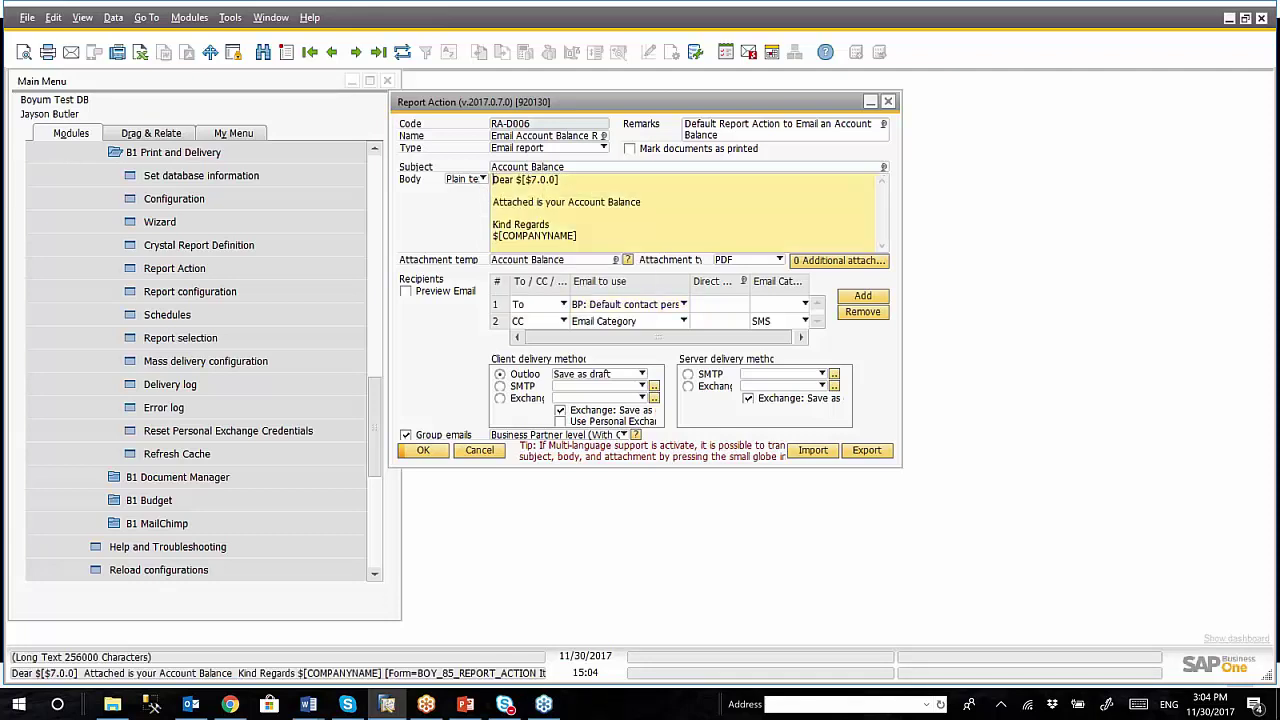
pyautogui.moveTo(521, 180); pyautogui.dragTo(581, 195)
pyautogui.tripleClick(613, 203)
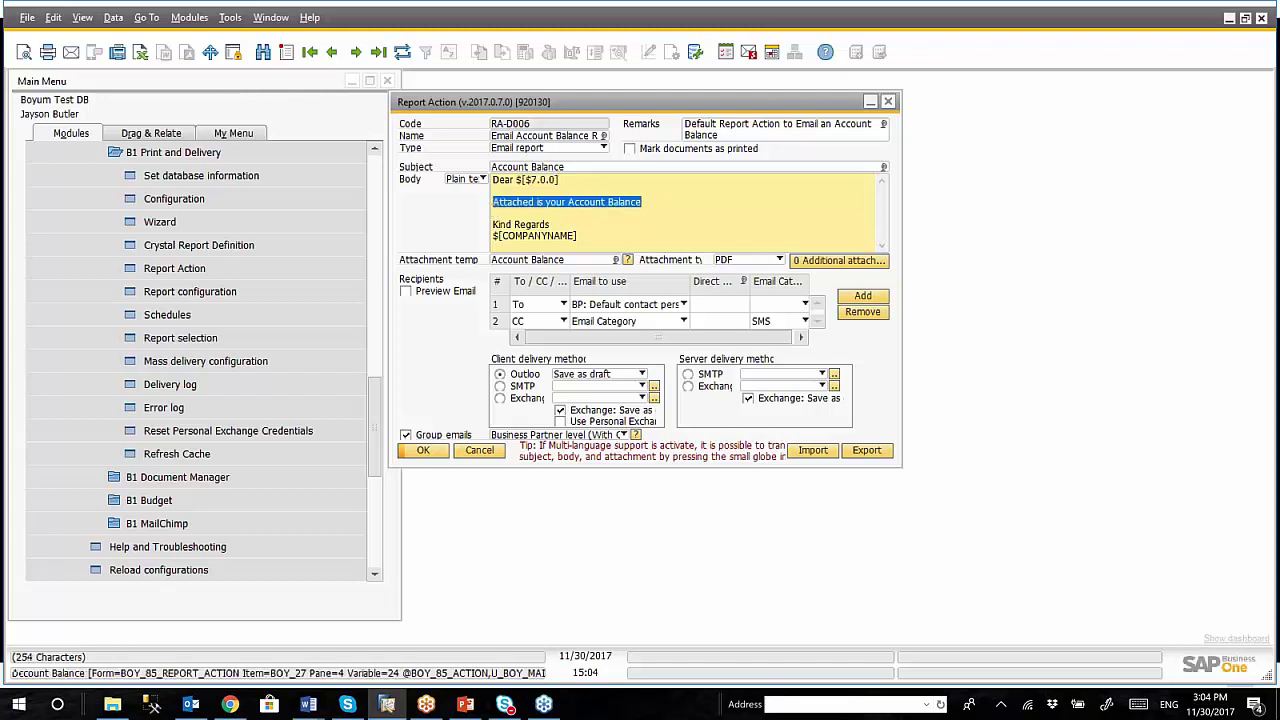
pyautogui.tripleClick(590, 236)
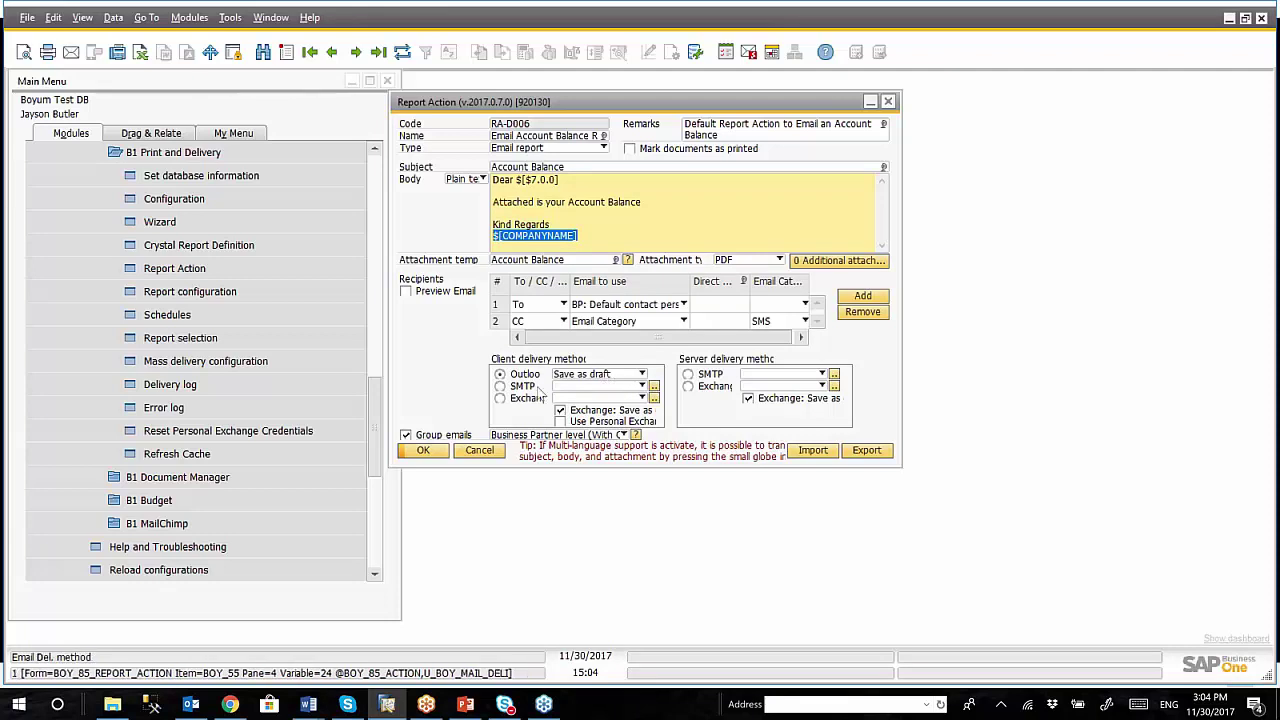
pyautogui.click(630, 374)
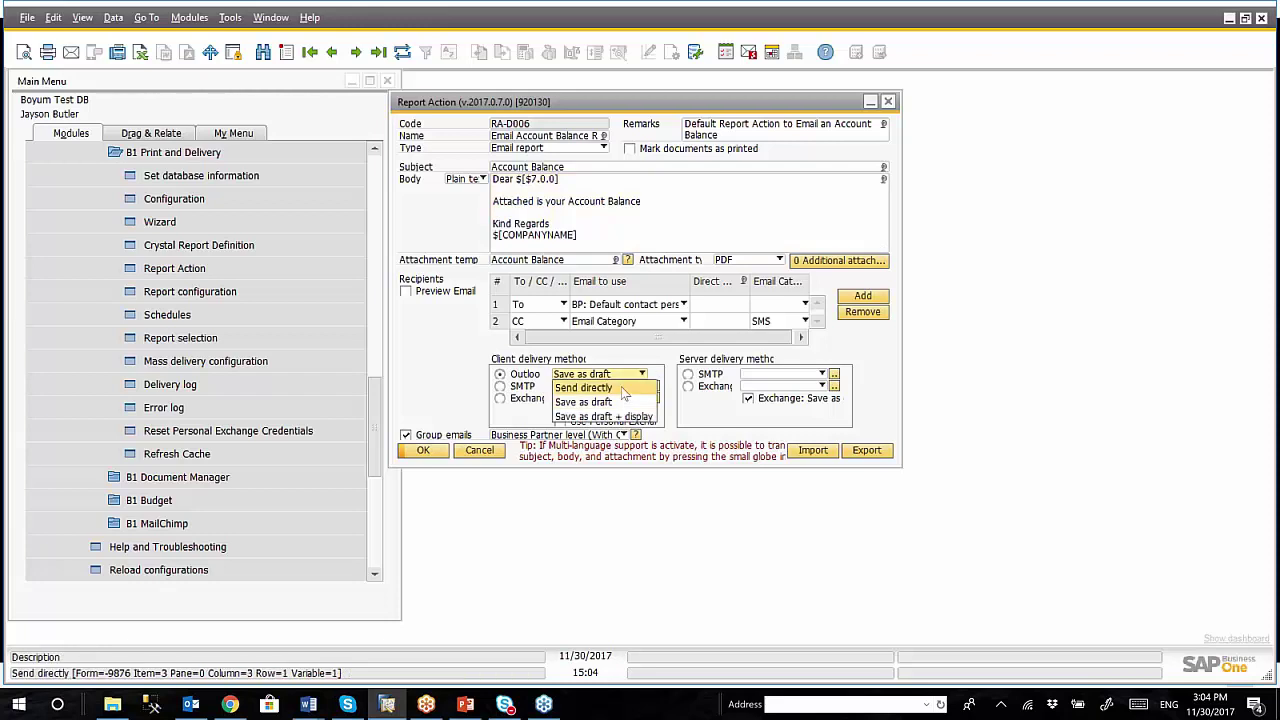
pyautogui.click(525, 395)
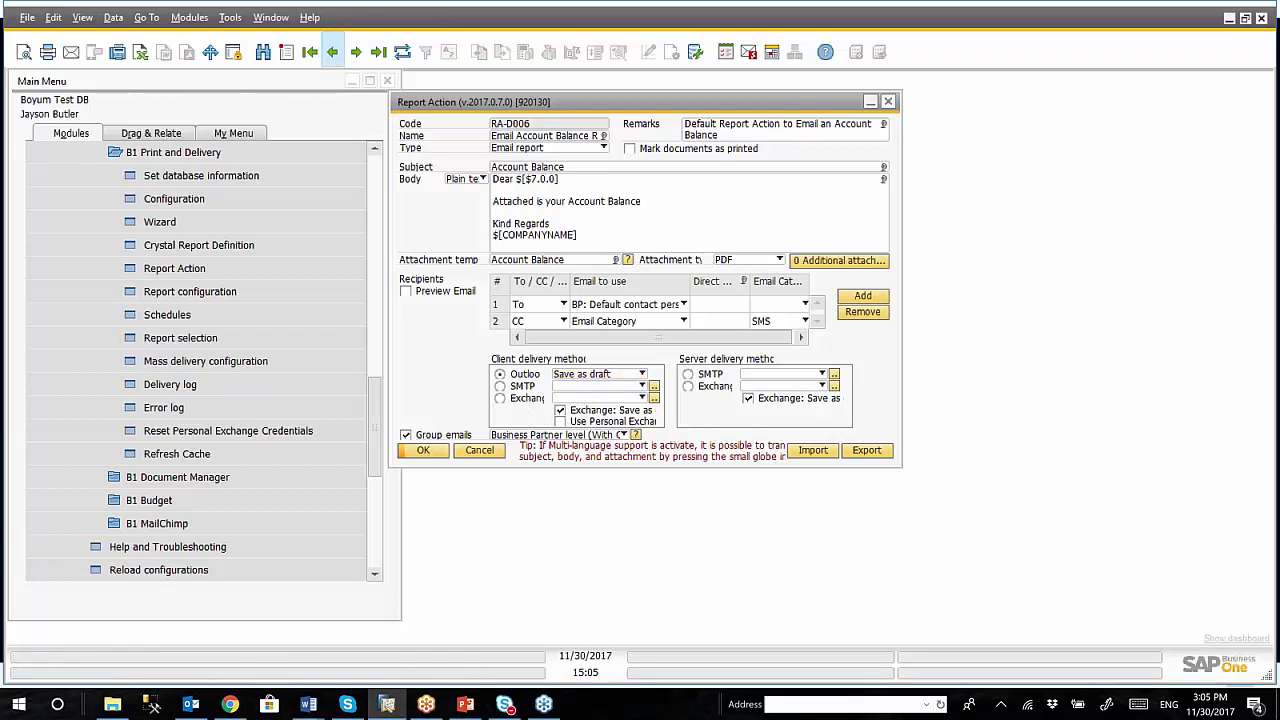
# Step: Browse back to the Email Document Report action RA-D004, inspect its HTML body, and close the Report Action window
pyautogui.click(331, 51)
pyautogui.click(331, 51)
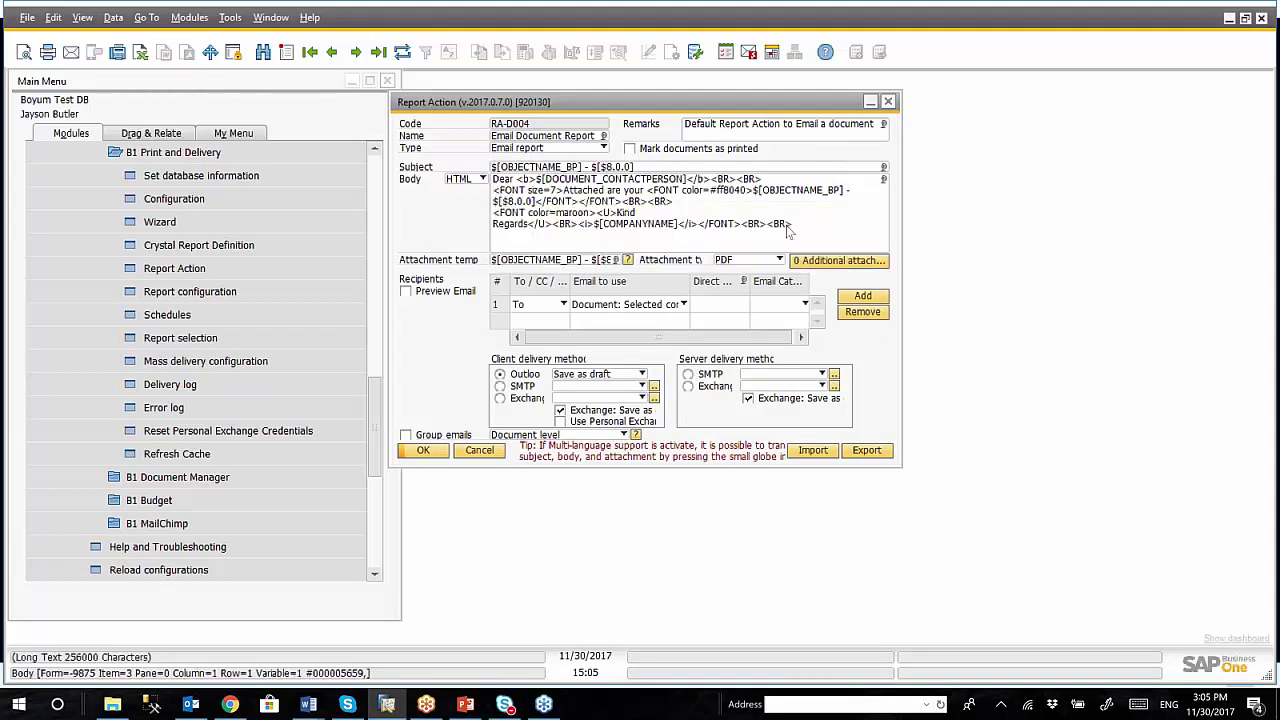
pyautogui.click(800, 227)
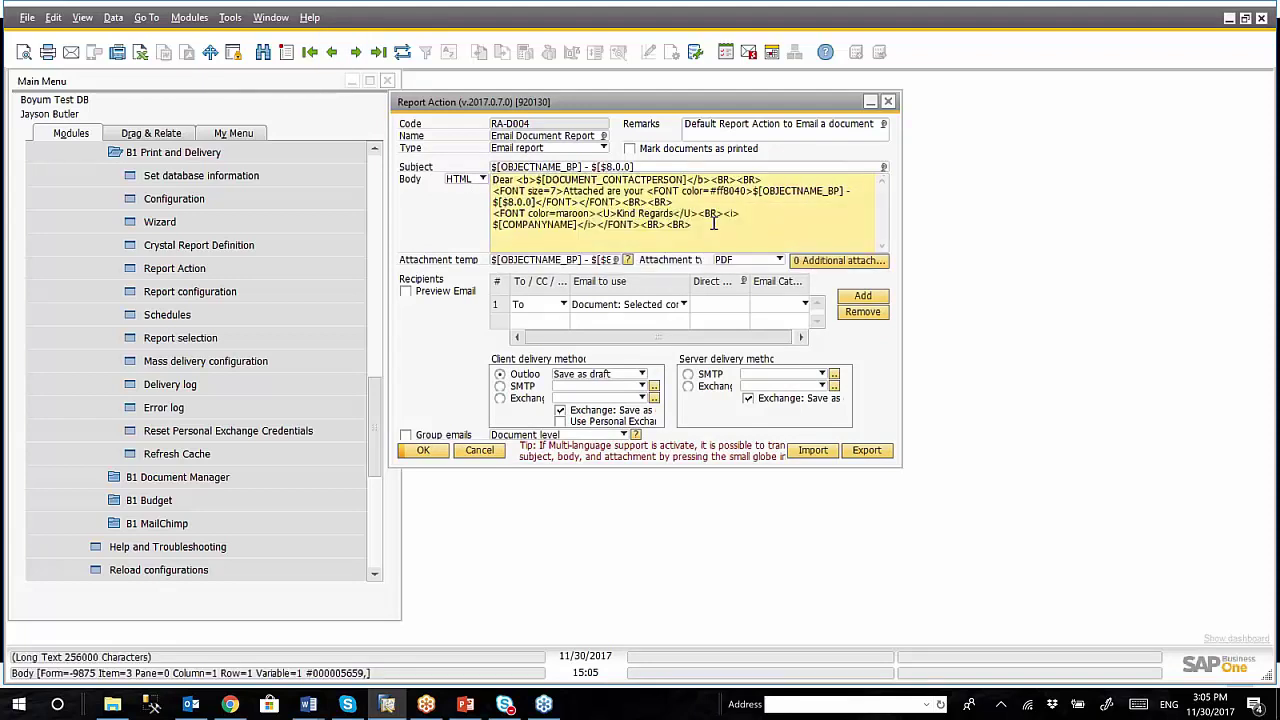
pyautogui.click(890, 103)
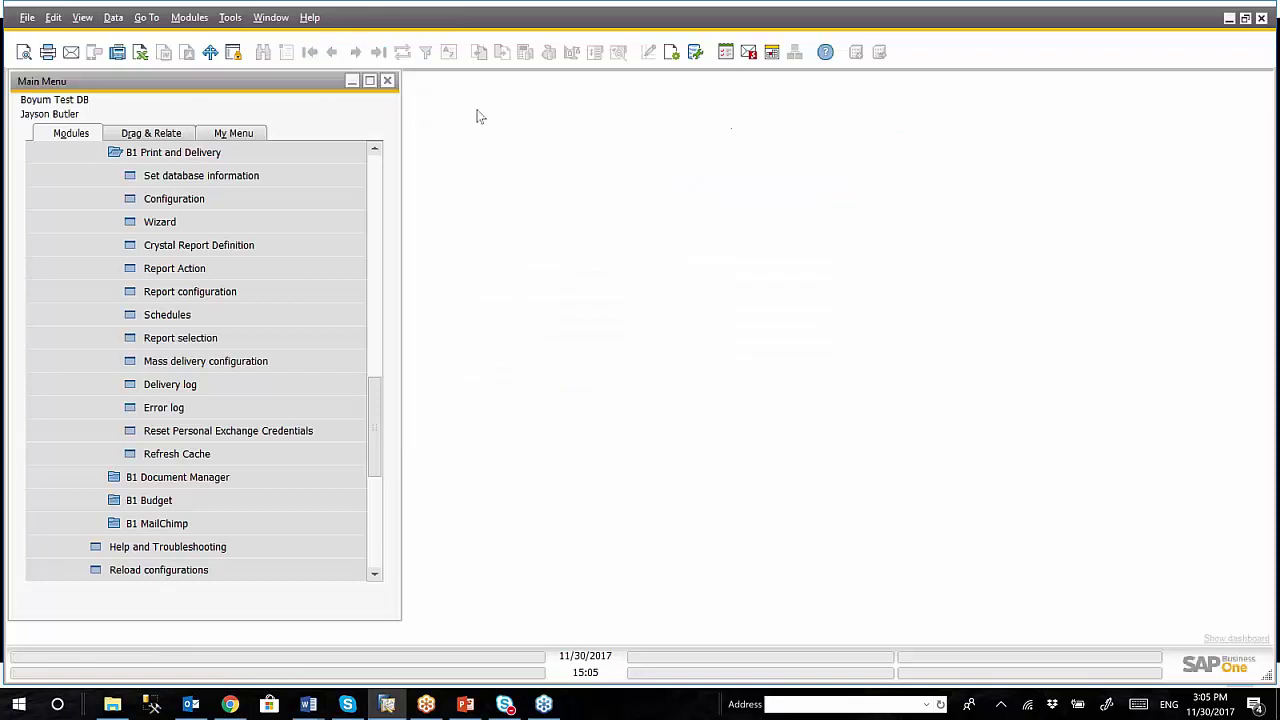
# Step: Open Report configuration, compare the actions assigned to Sales Quotation and Sales Order, and reposition the window with the Sales Order record shown
pyautogui.click(237, 293)
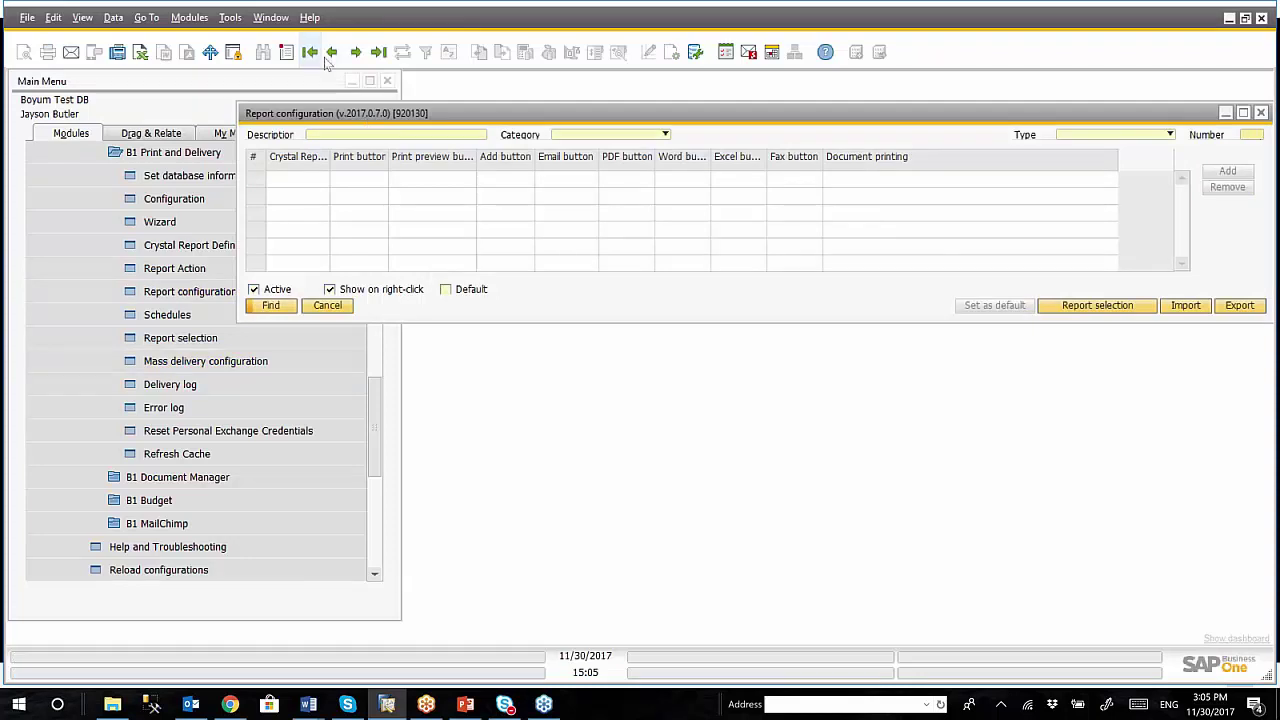
pyautogui.click(309, 52)
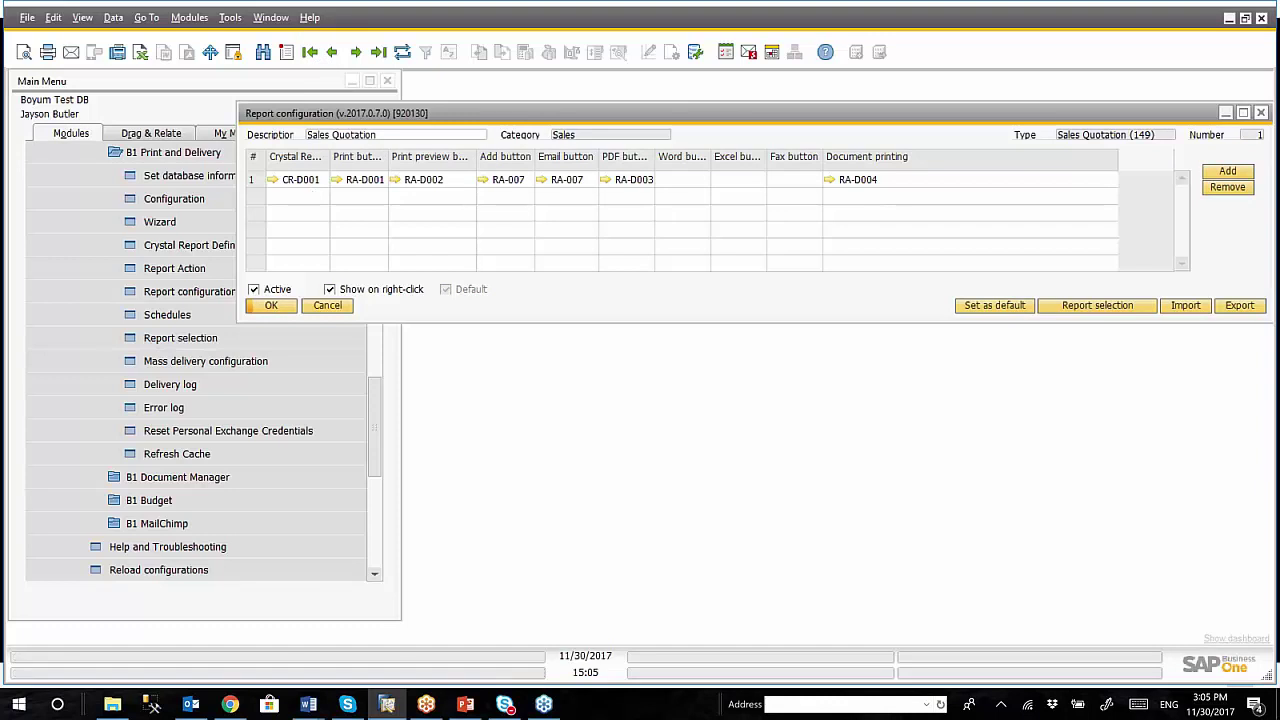
pyautogui.click(355, 52)
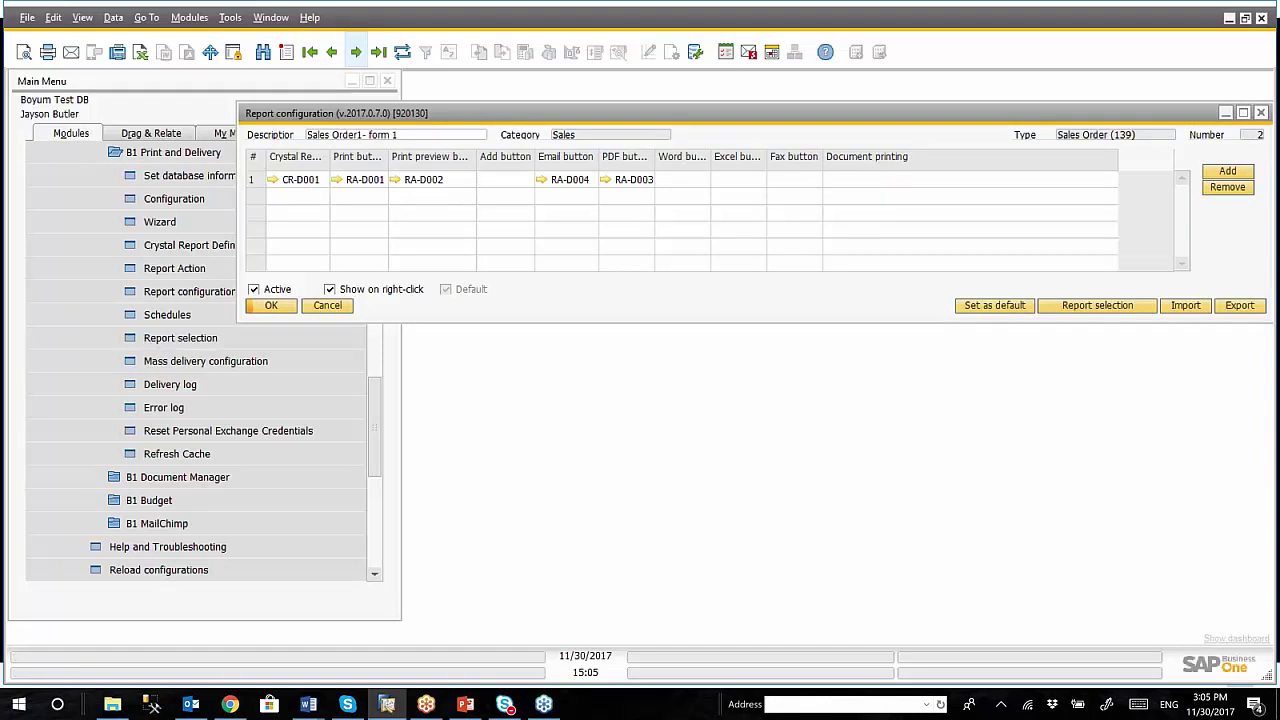
pyautogui.click(355, 52)
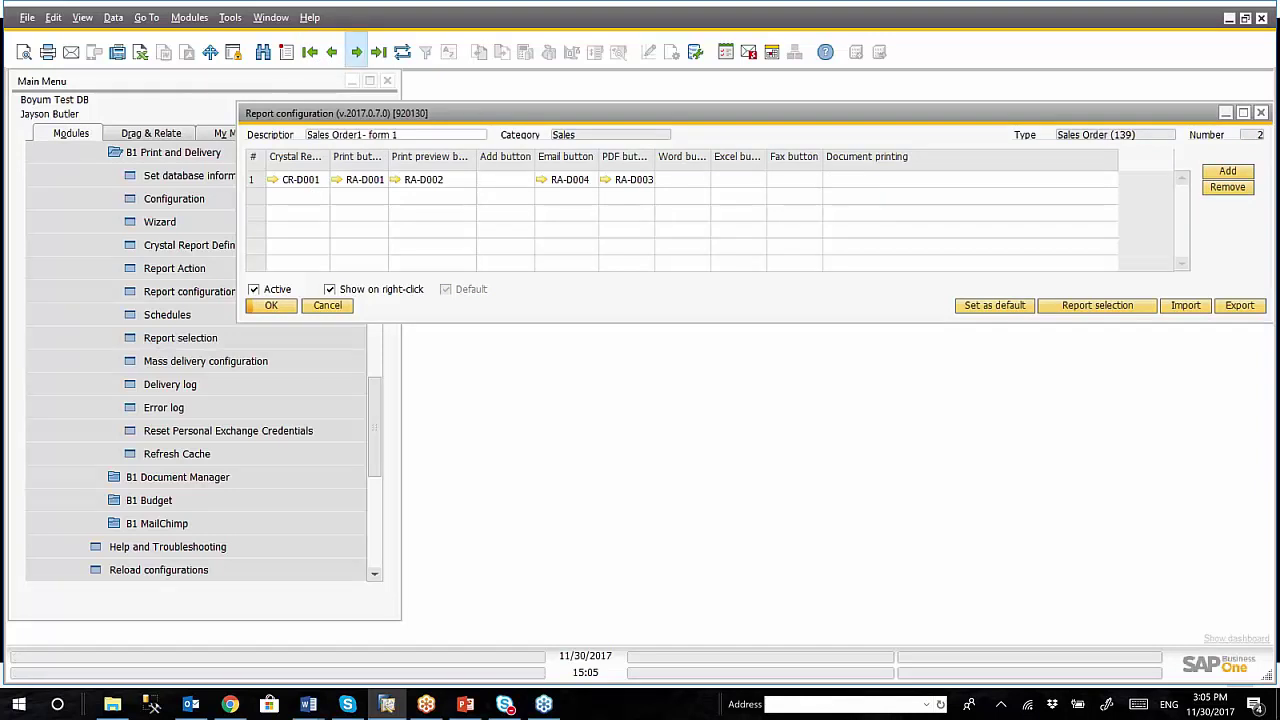
pyautogui.click(334, 54)
pyautogui.click(334, 54)
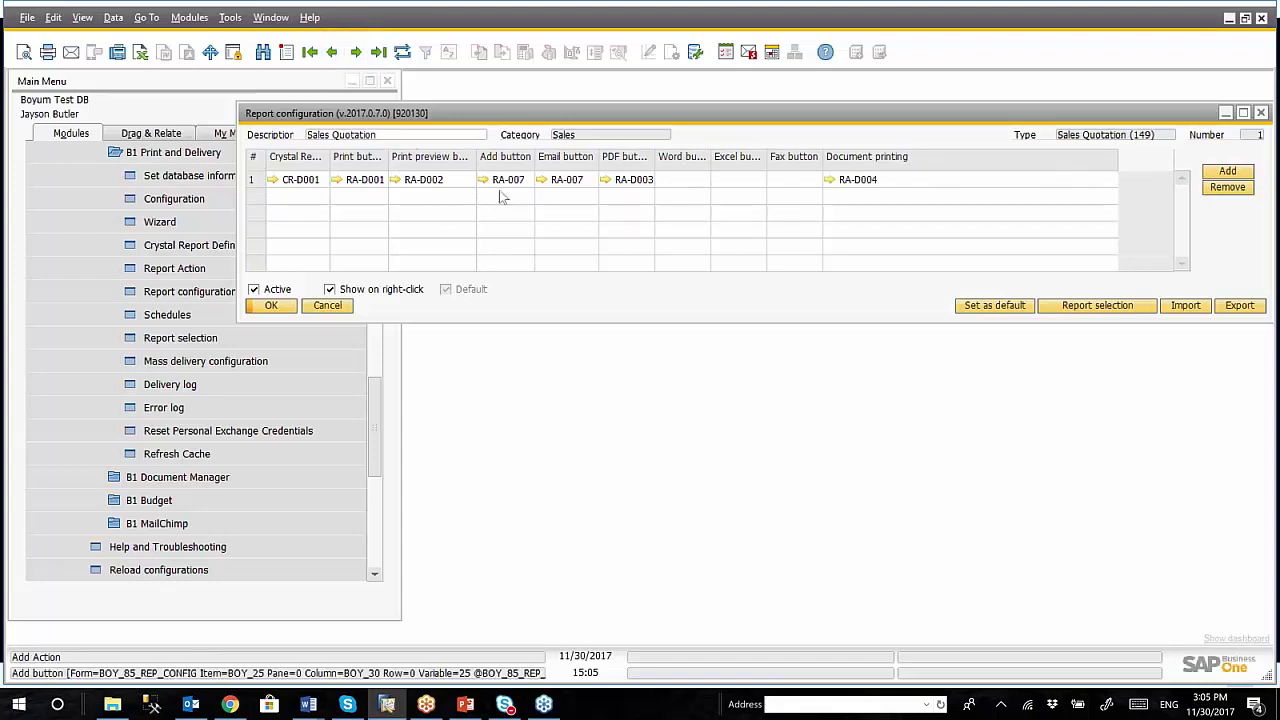
pyautogui.click(355, 52)
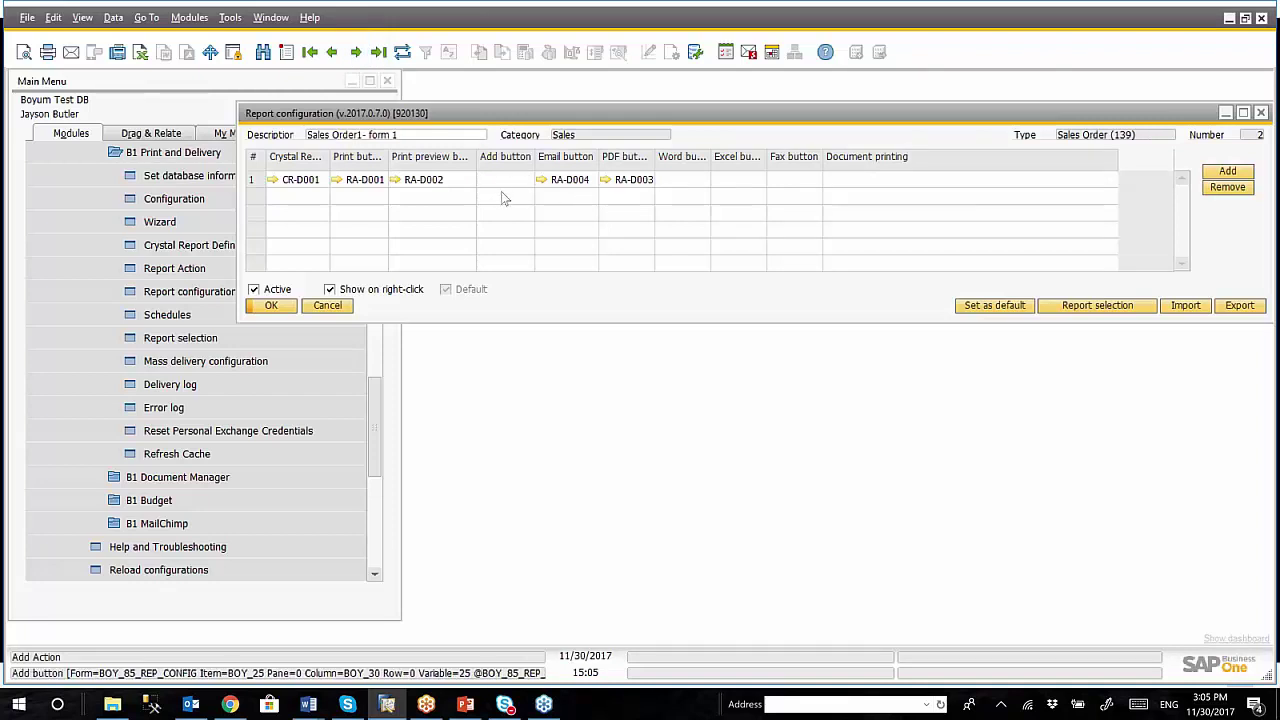
pyautogui.moveTo(795, 122); pyautogui.dragTo(682, 136)
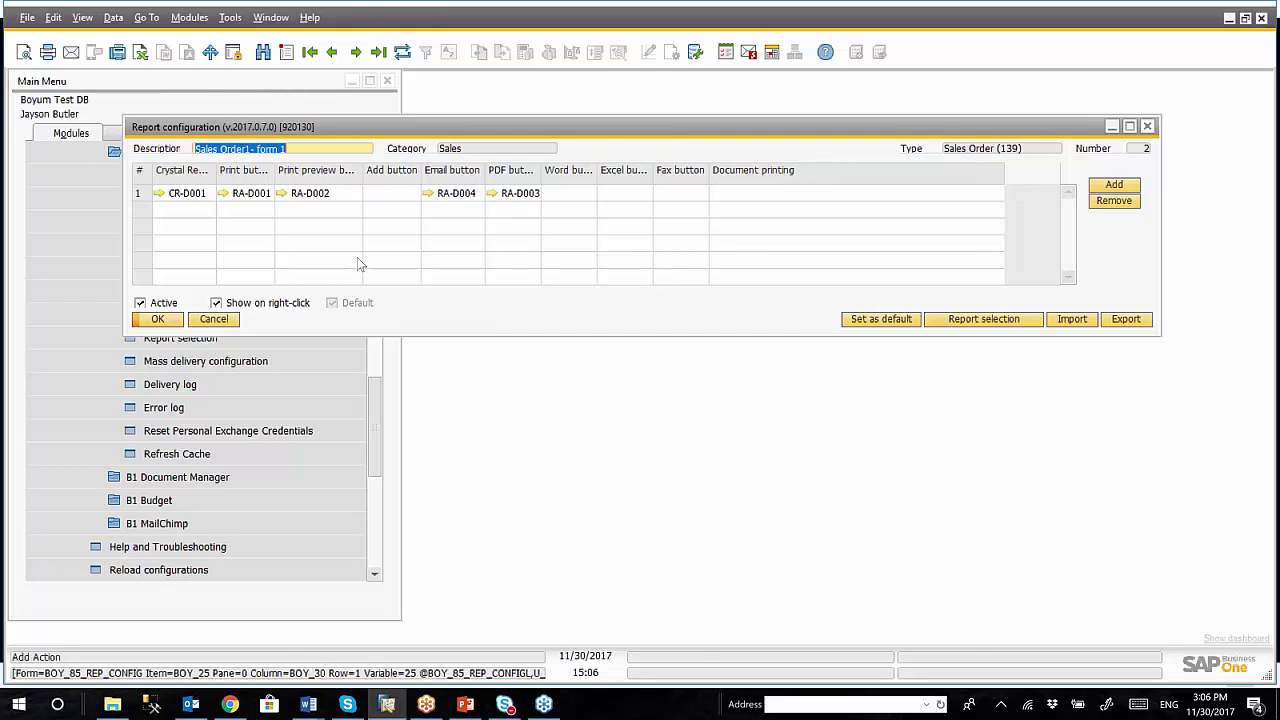
# Step: Close the Report configuration window and collapse the Administration module in the Main Menu
pyautogui.moveTo(620, 135)
pyautogui.mouseDown()
pyautogui.moveTo(640, 143)
pyautogui.moveTo(603, 119)
pyautogui.moveTo(618, 130)
pyautogui.mouseUp()
pyautogui.click(1146, 121)
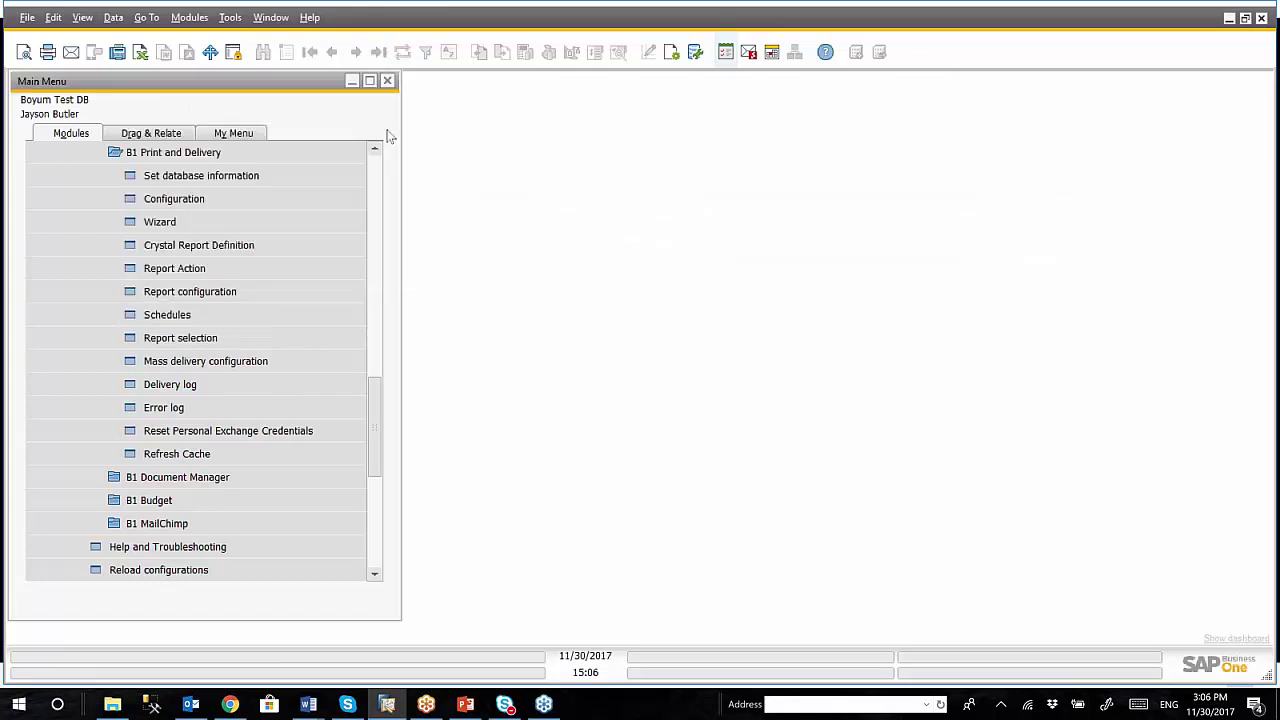
pyautogui.moveTo(376, 423); pyautogui.dragTo(390, 173)
pyautogui.click(118, 152)
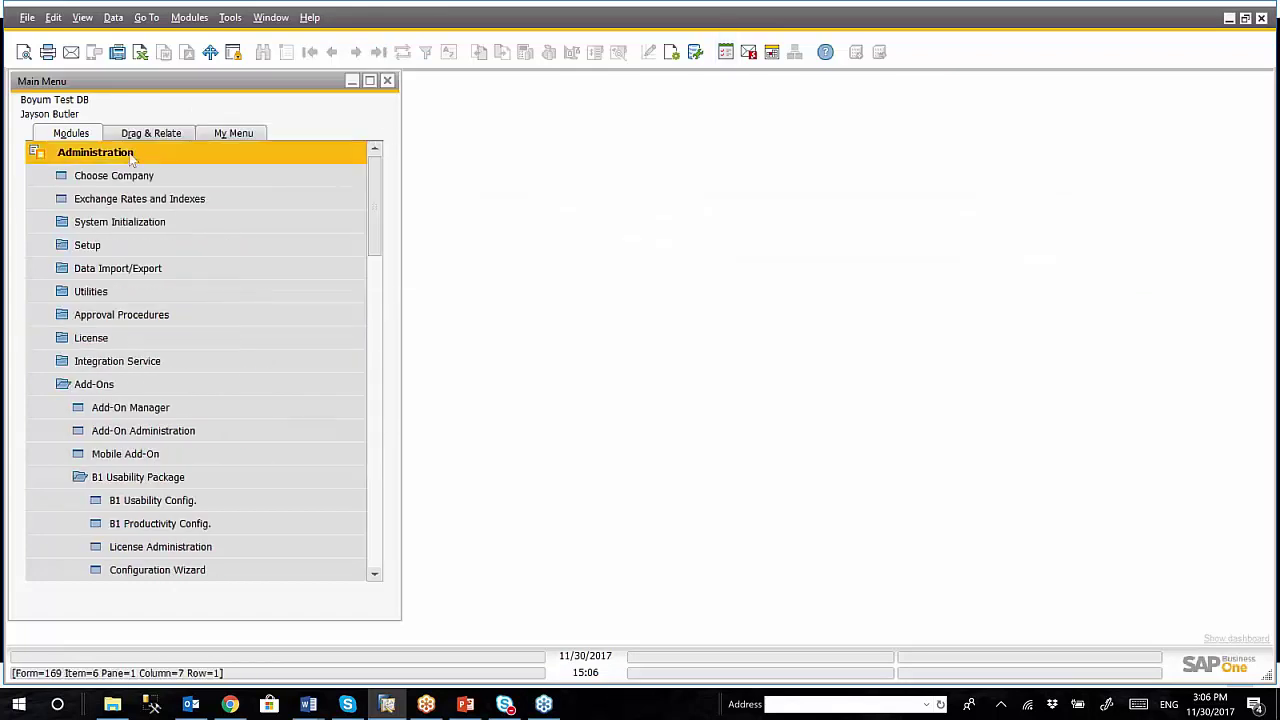
# Step: Switch to the PowerPoint slide show and review the carrier e-mail address formats for forwarding mail as text messages
pyautogui.click(465, 704)
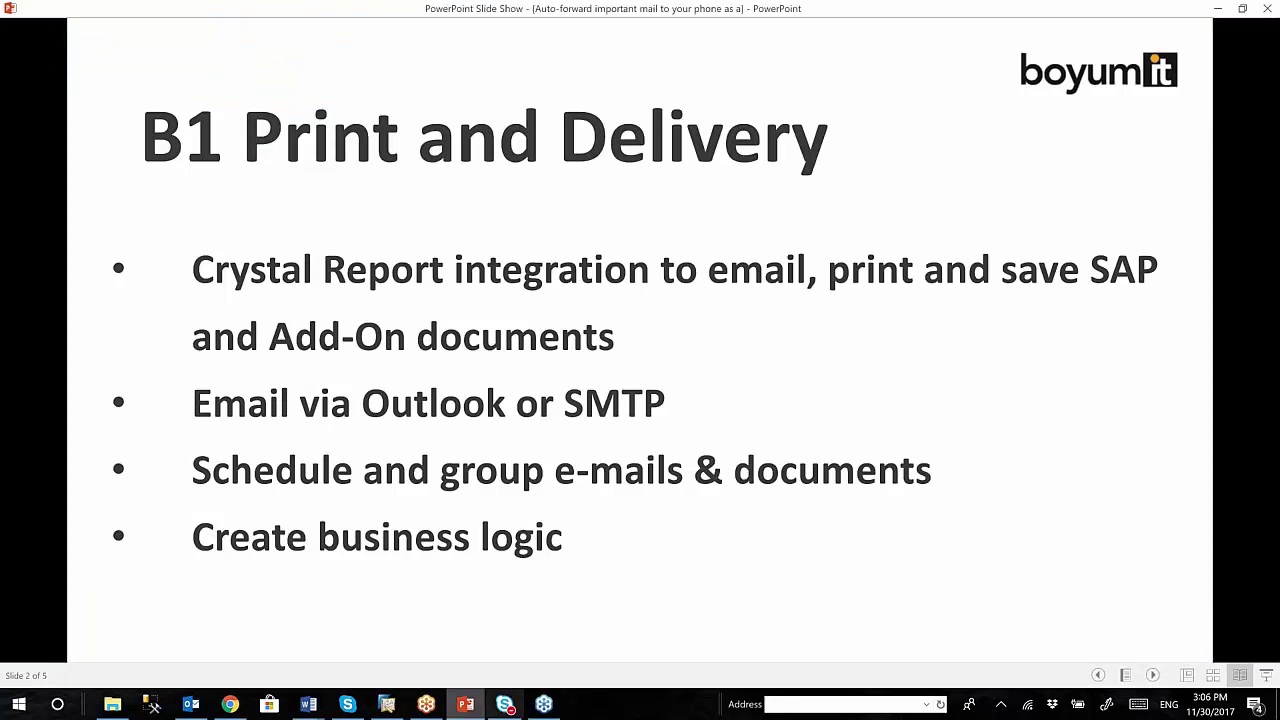
pyautogui.click(1153, 676)
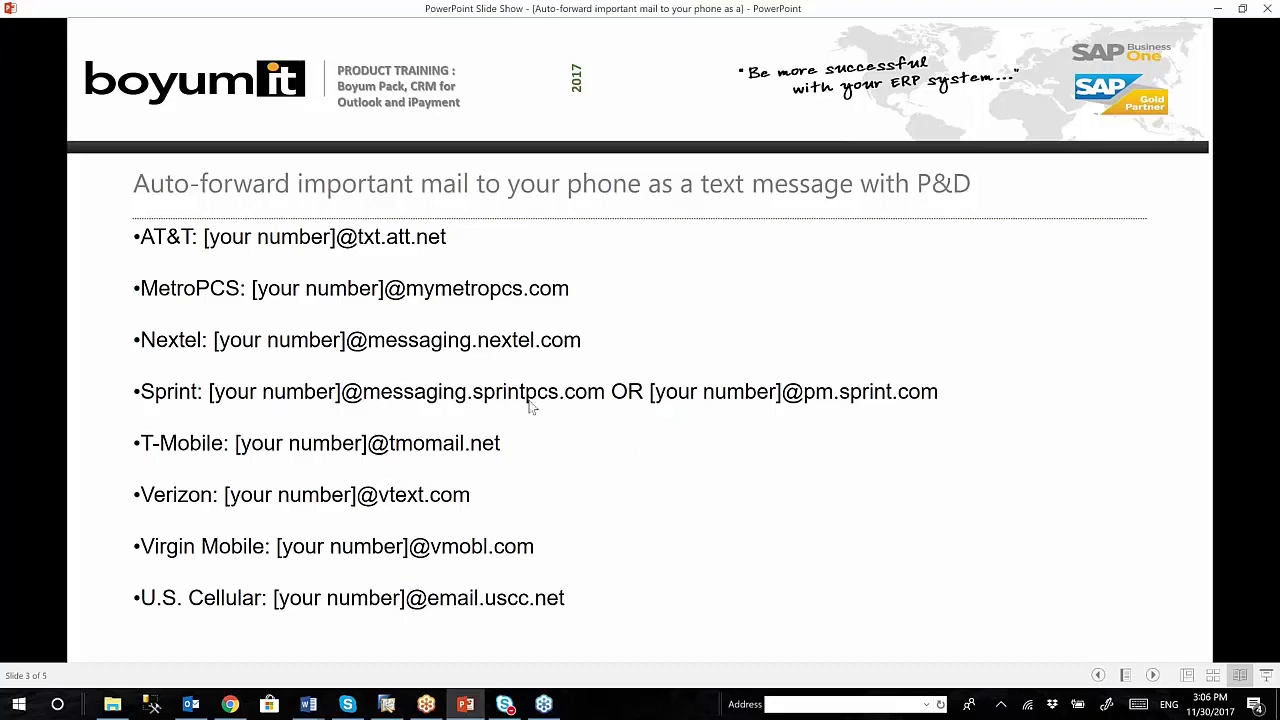
pyautogui.click(684, 401)
pyautogui.click(1098, 675)
# Step: Switch to SAP Business One, open Business Partner Master Data and browse to the MAXI-TEQ customer record
pyautogui.click(387, 704)
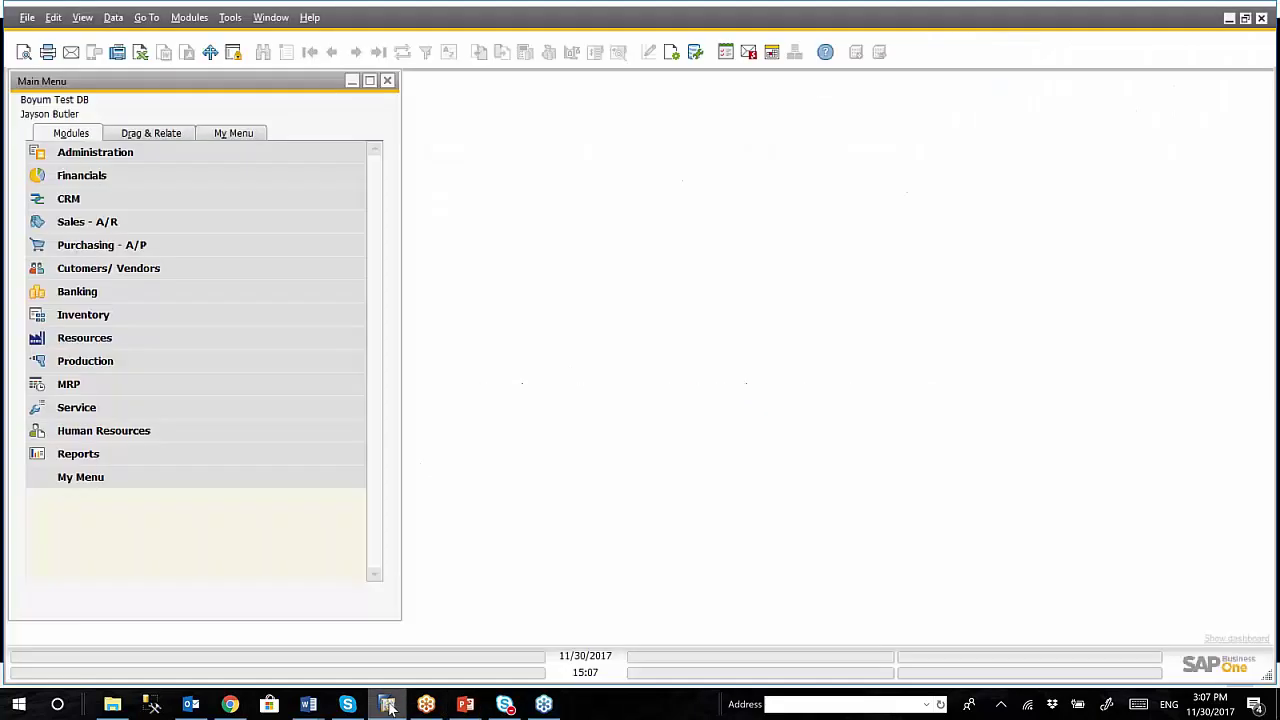
pyautogui.click(232, 268)
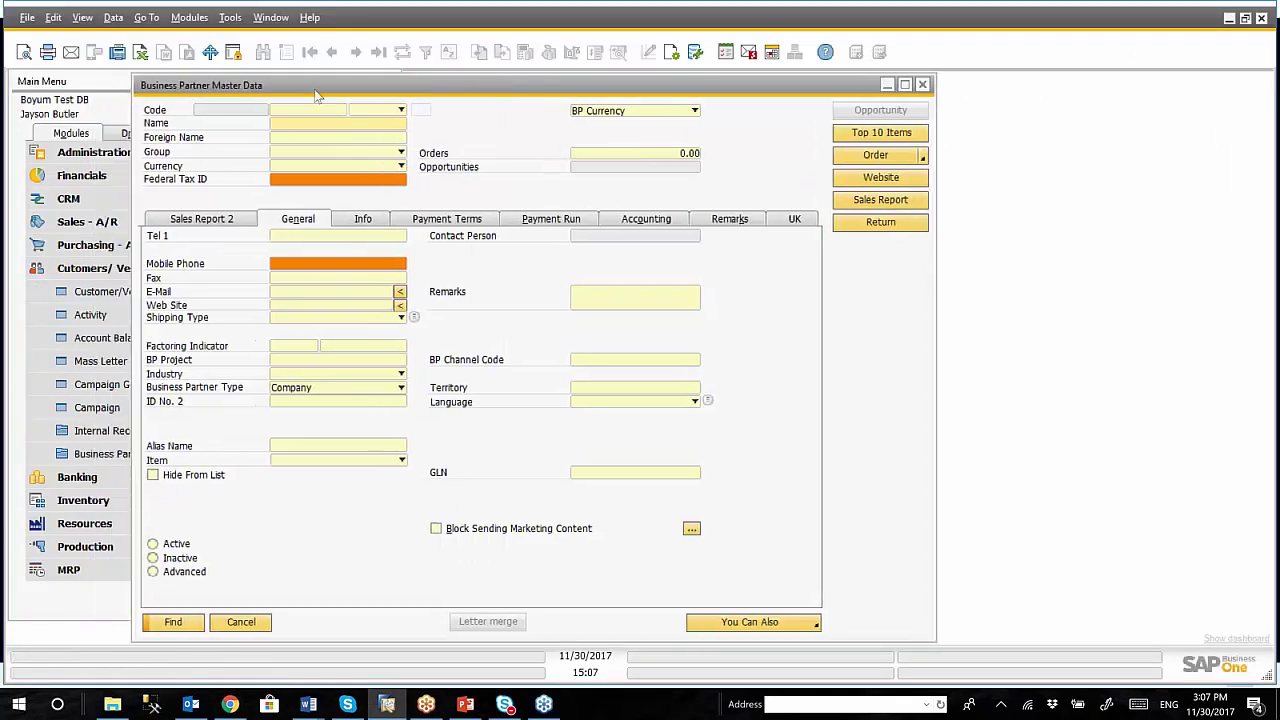
pyautogui.click(318, 122)
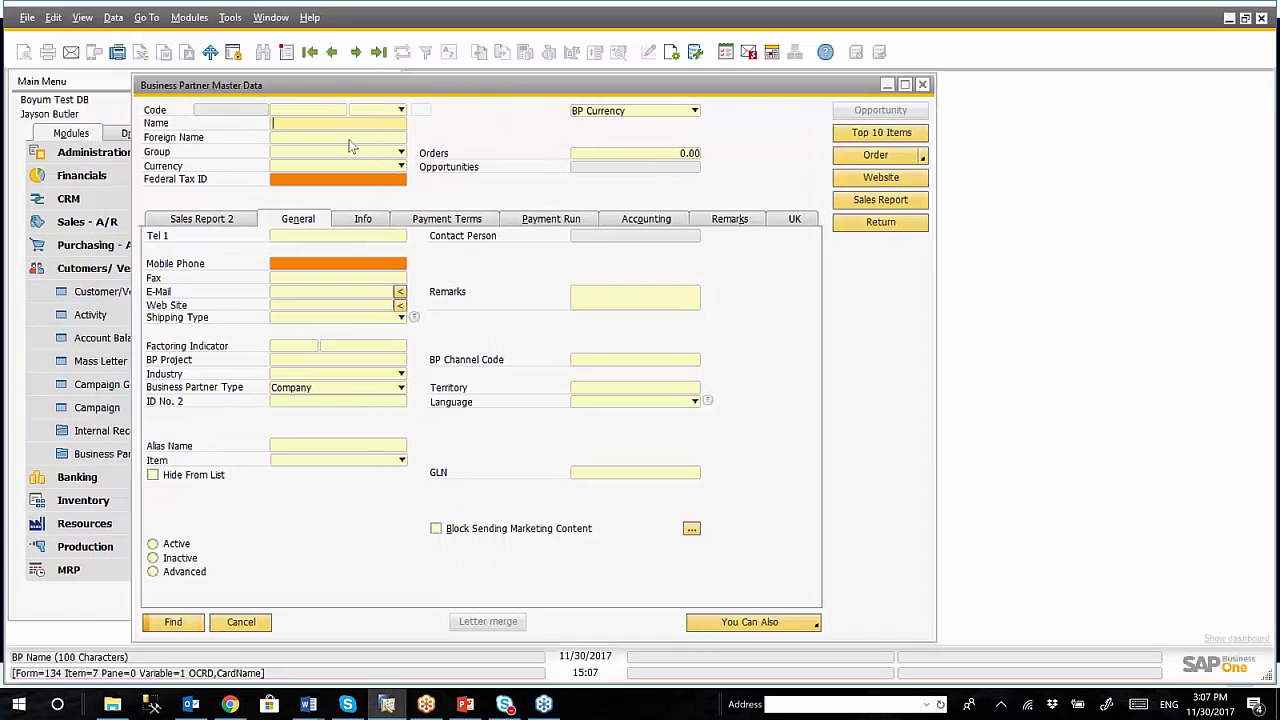
pyautogui.click(352, 56)
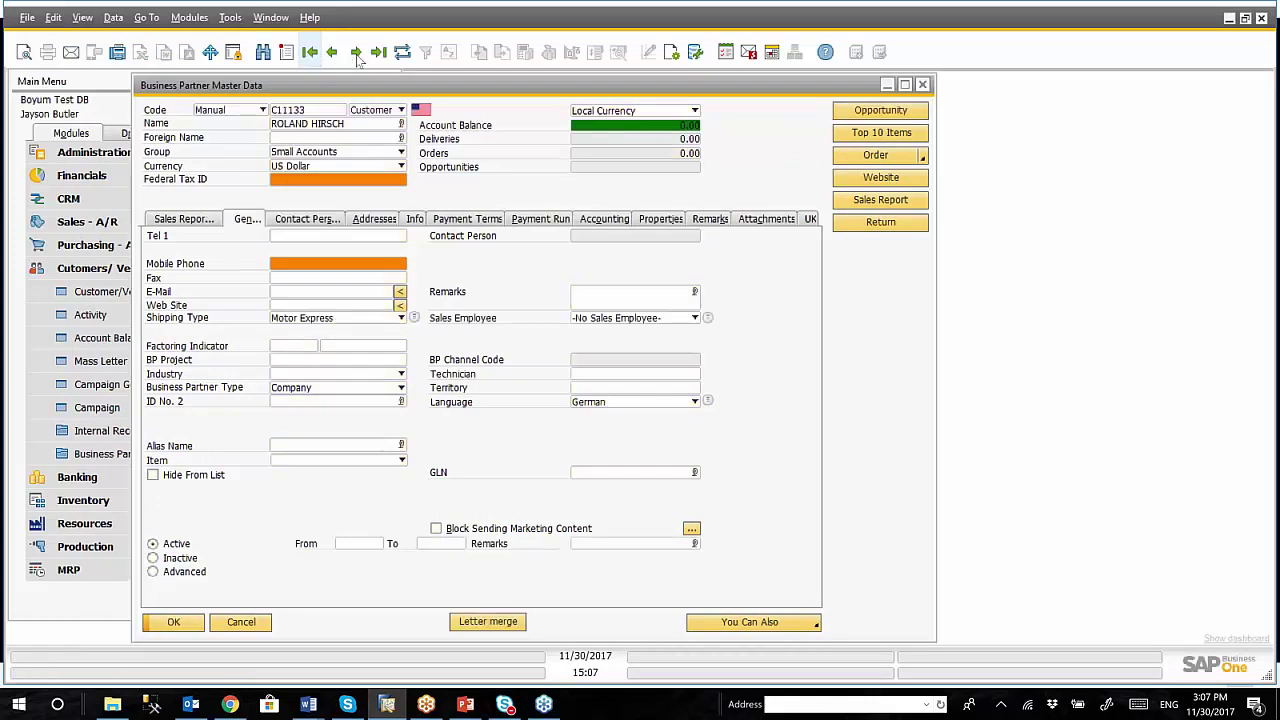
pyautogui.click(357, 53)
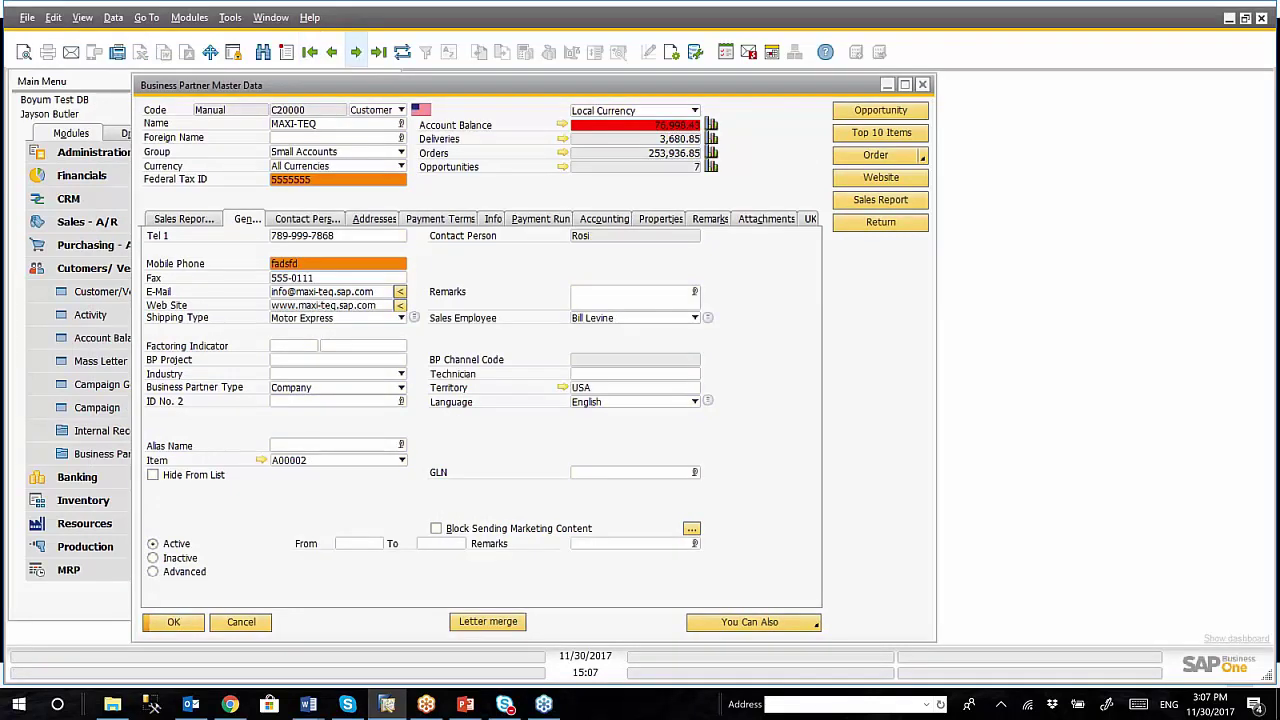
pyautogui.click(332, 52)
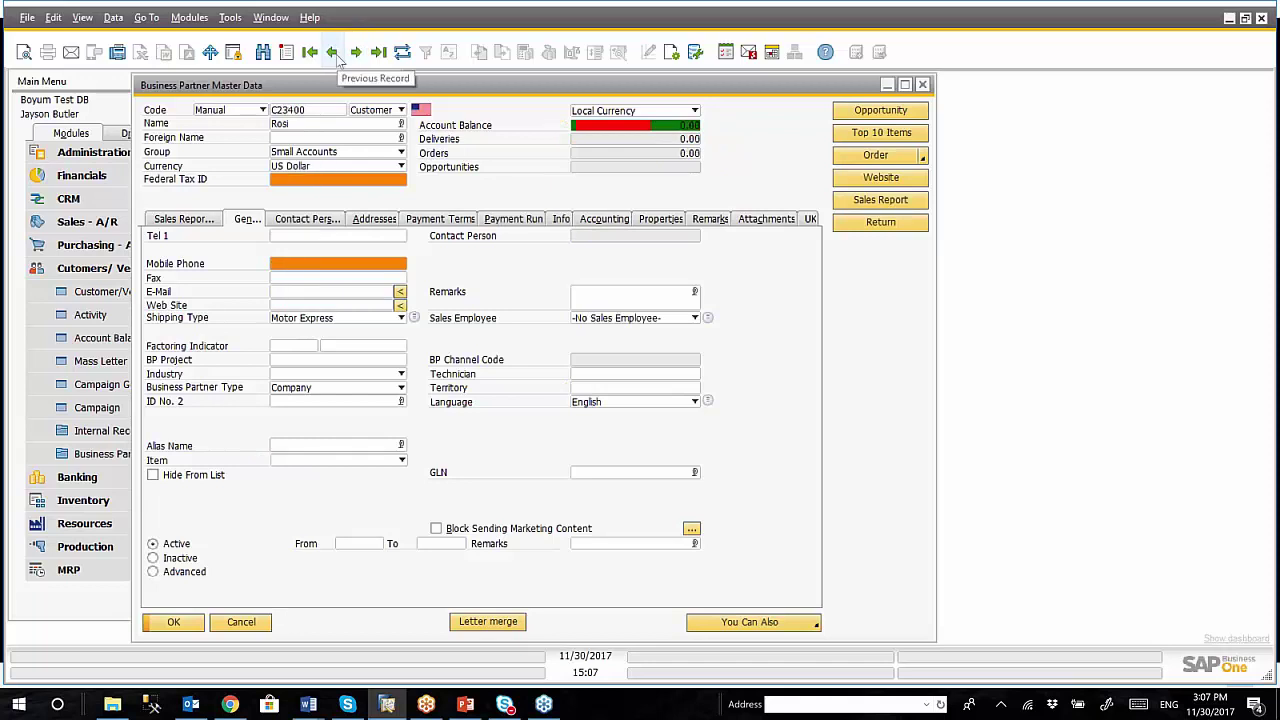
pyautogui.click(332, 52)
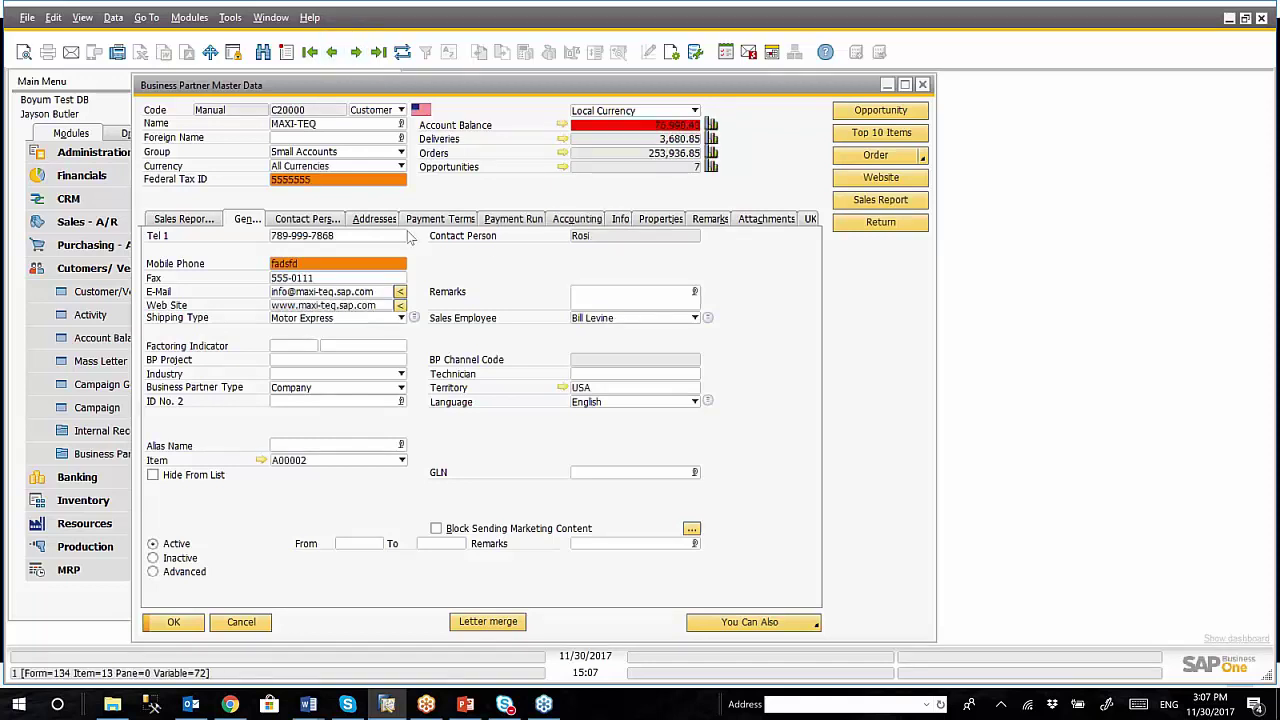
# Step: Examine the e-mail address and Email Category of MAXI-TEQ's default contact person in a widened window
pyautogui.click(308, 218)
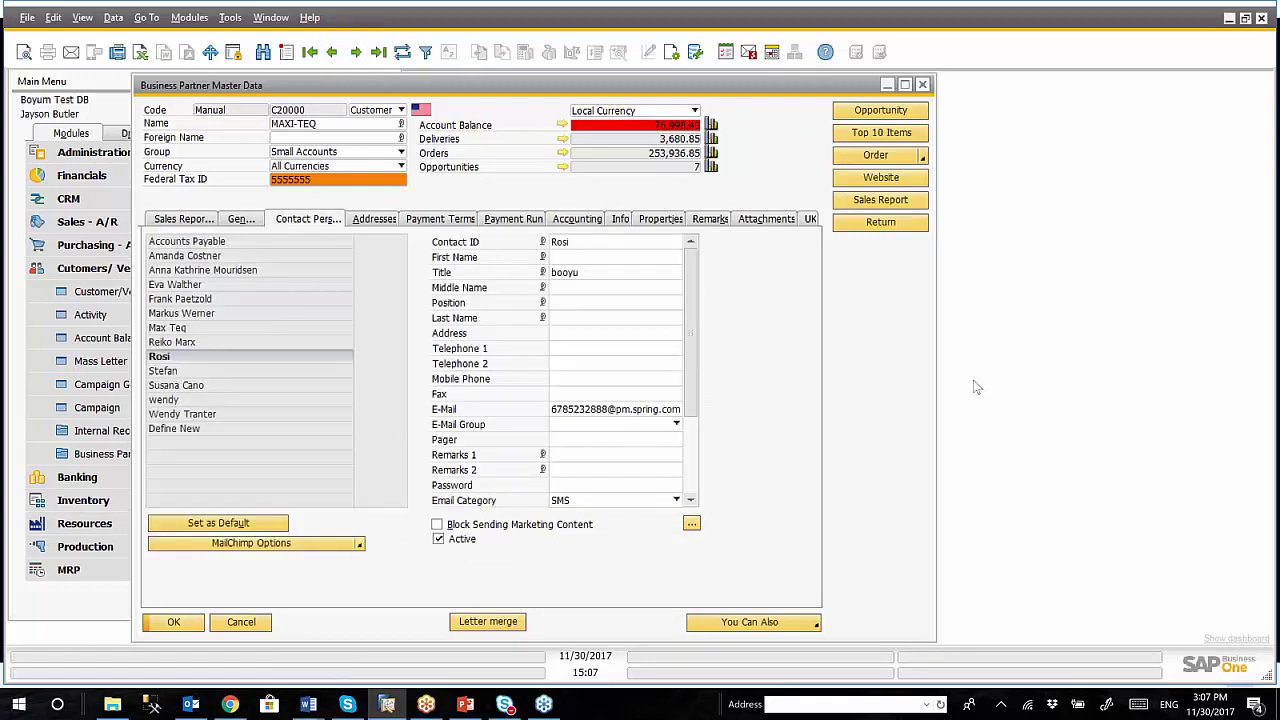
pyautogui.moveTo(936, 393); pyautogui.dragTo(1006, 393)
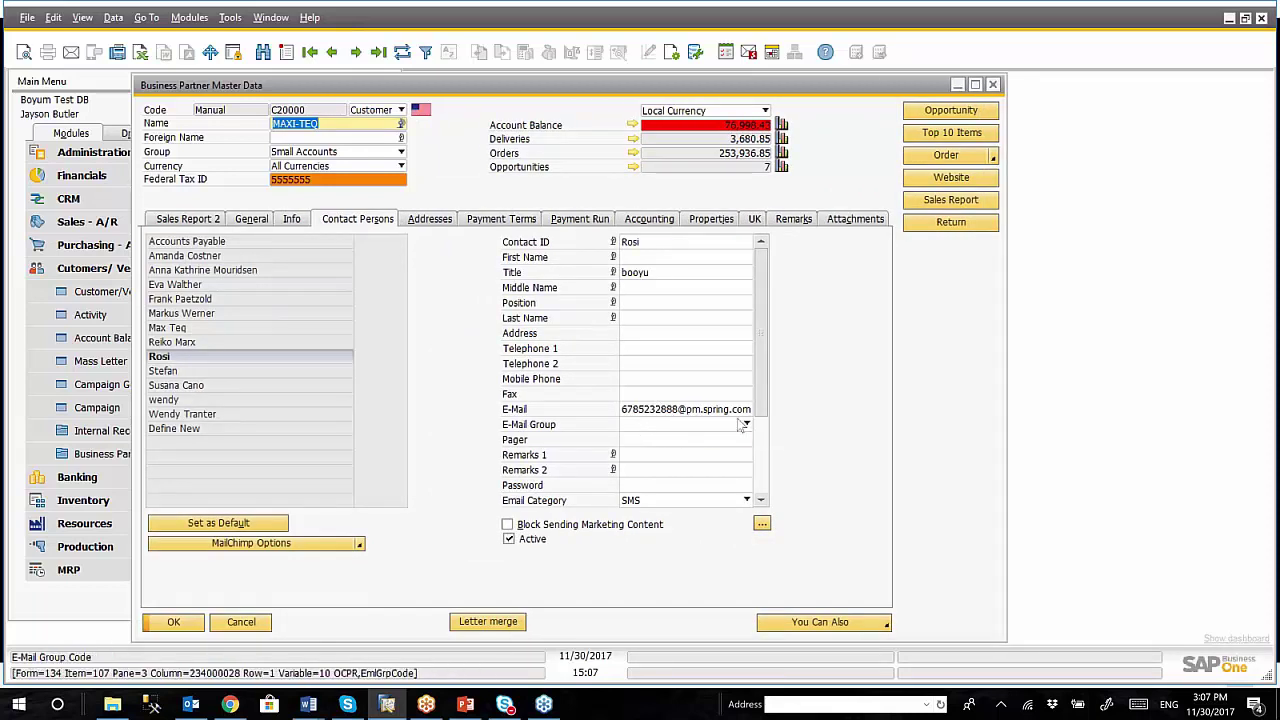
pyautogui.scroll(-1, 766, 412)
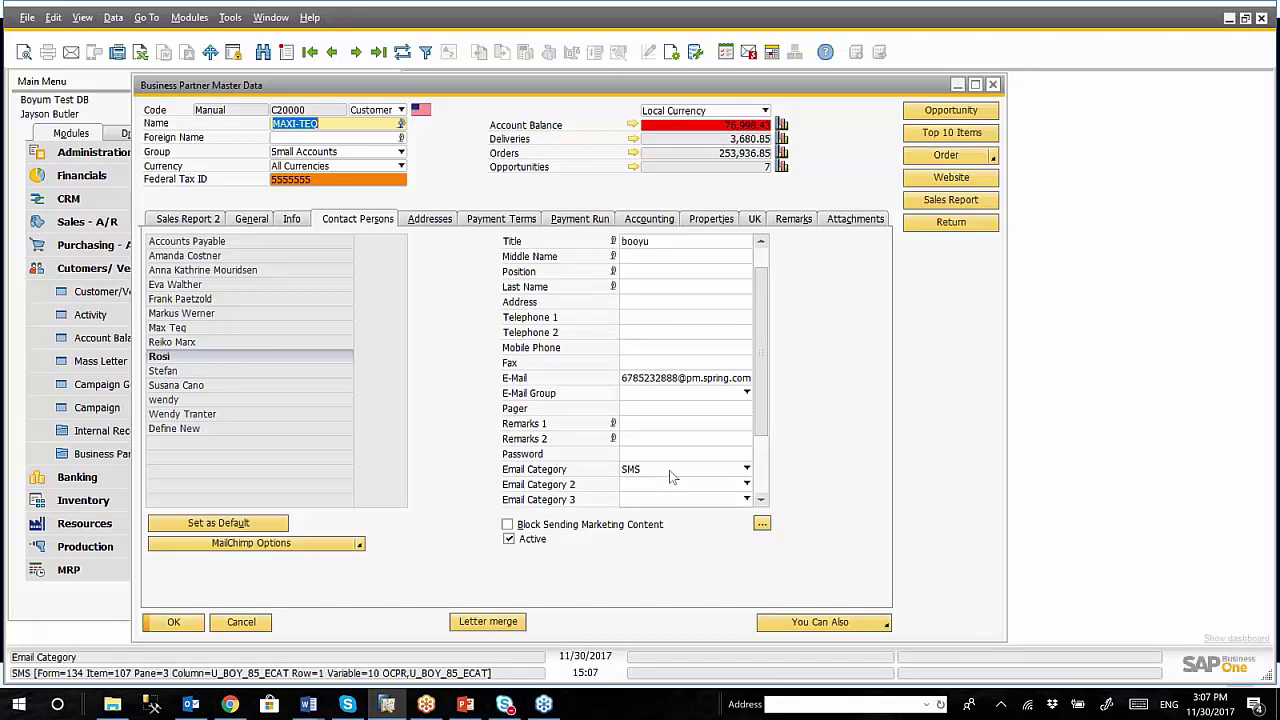
pyautogui.moveTo(550, 84); pyautogui.dragTo(584, 94)
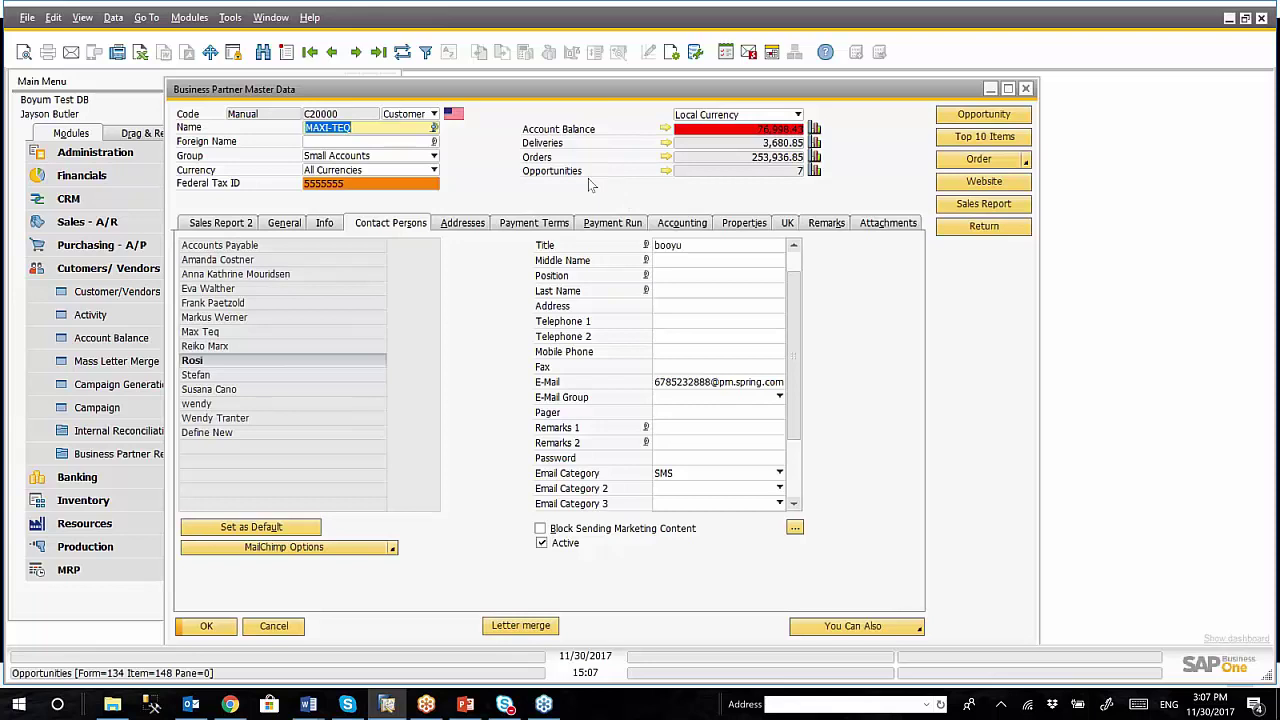
# Step: Open the last MAXI-TEQ sales order, generate its document email and check the draft in Outlook
pyautogui.click(124, 268)
pyautogui.click(122, 222)
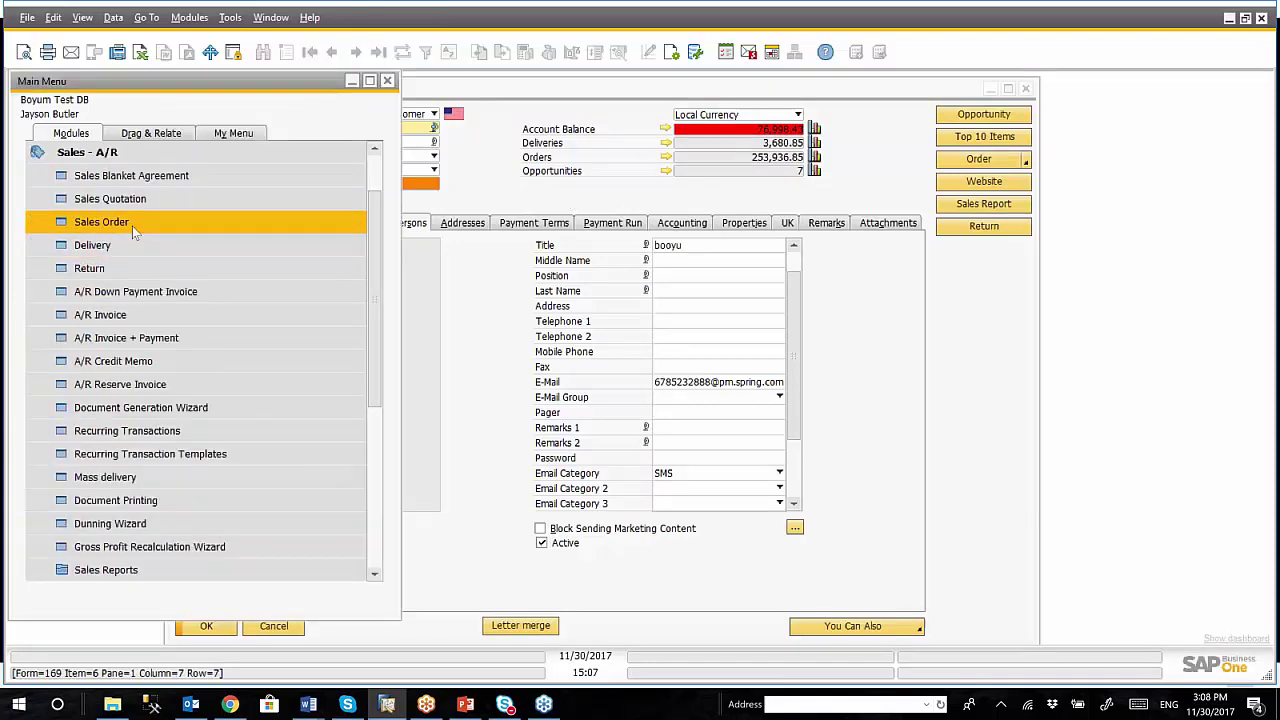
pyautogui.click(132, 226)
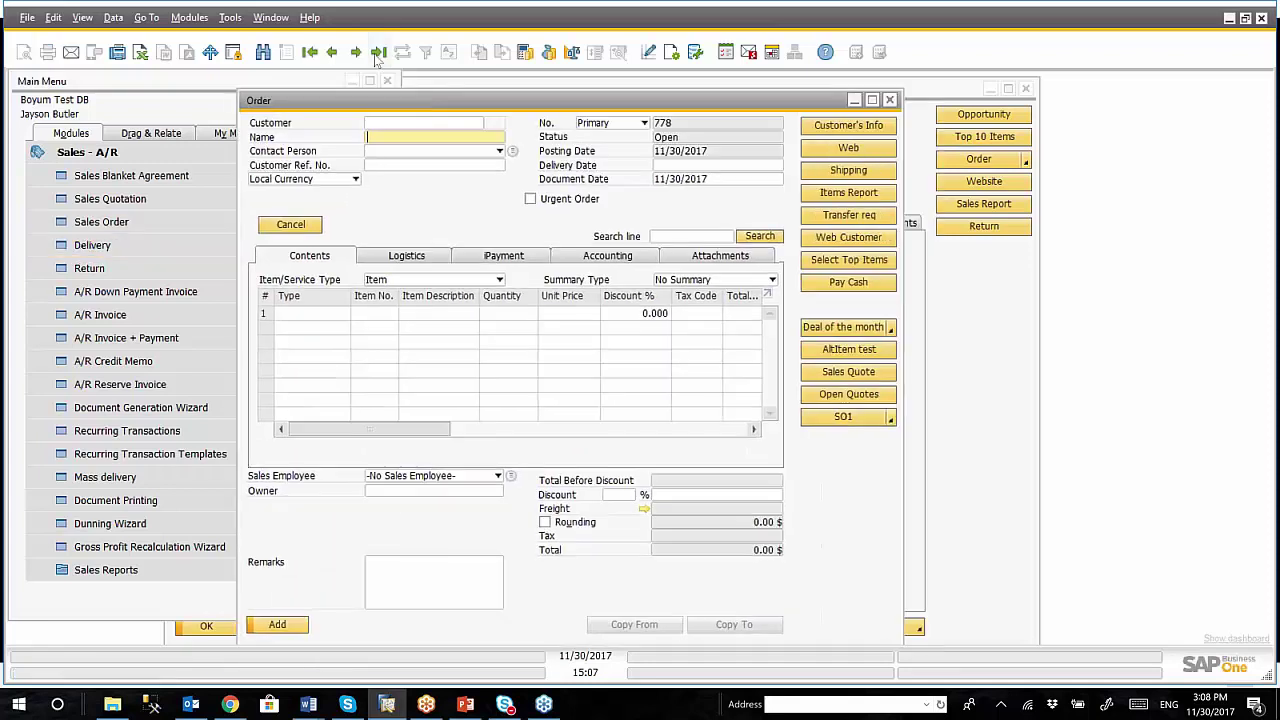
pyautogui.press('pageup')
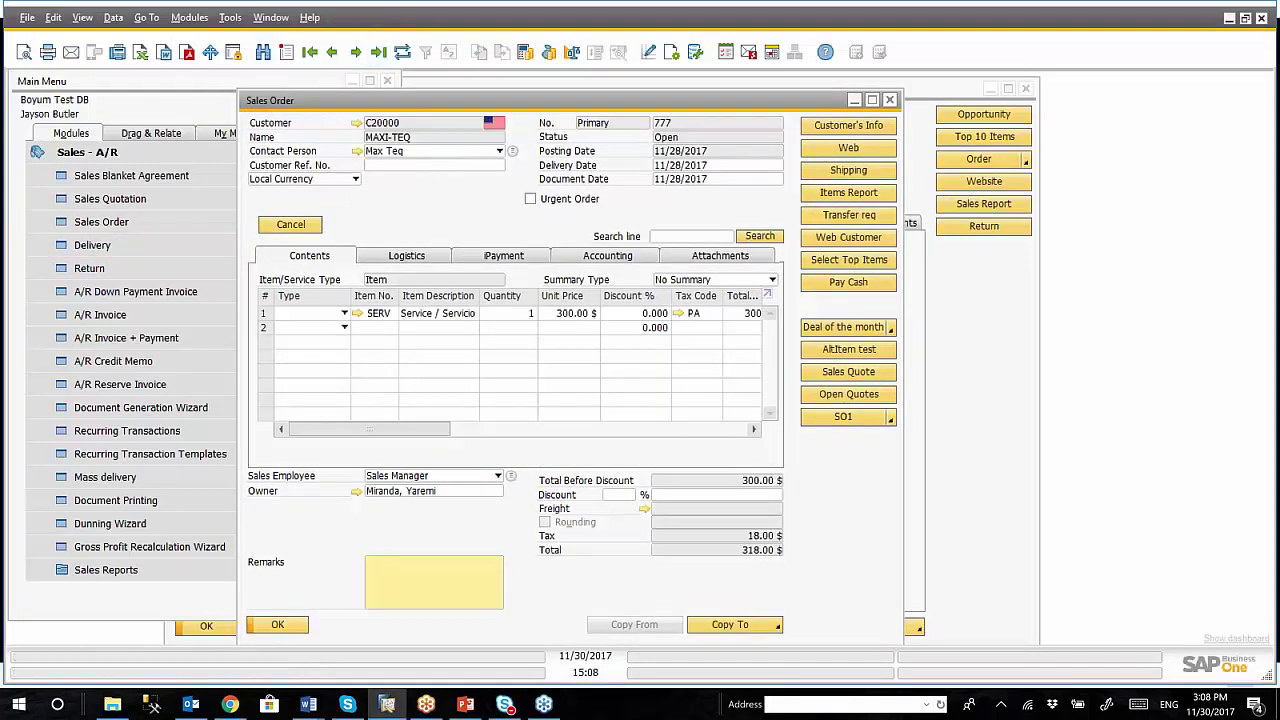
pyautogui.click(72, 58)
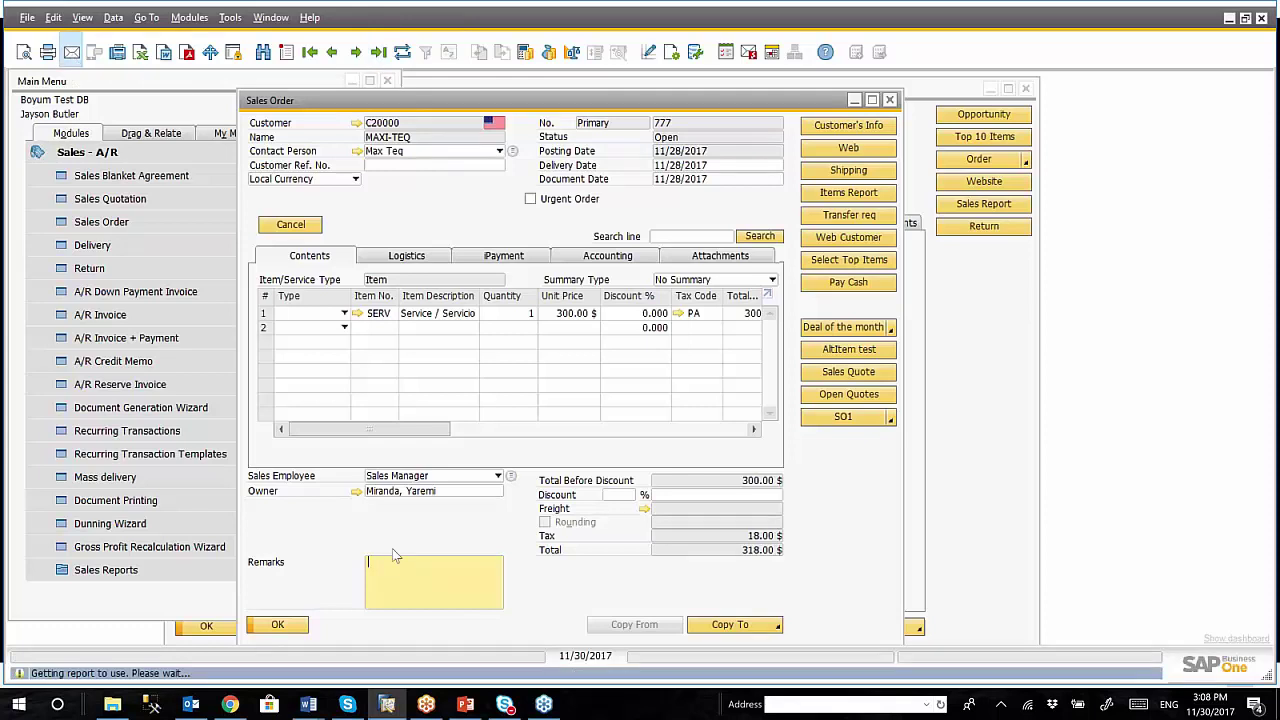
pyautogui.click(191, 706)
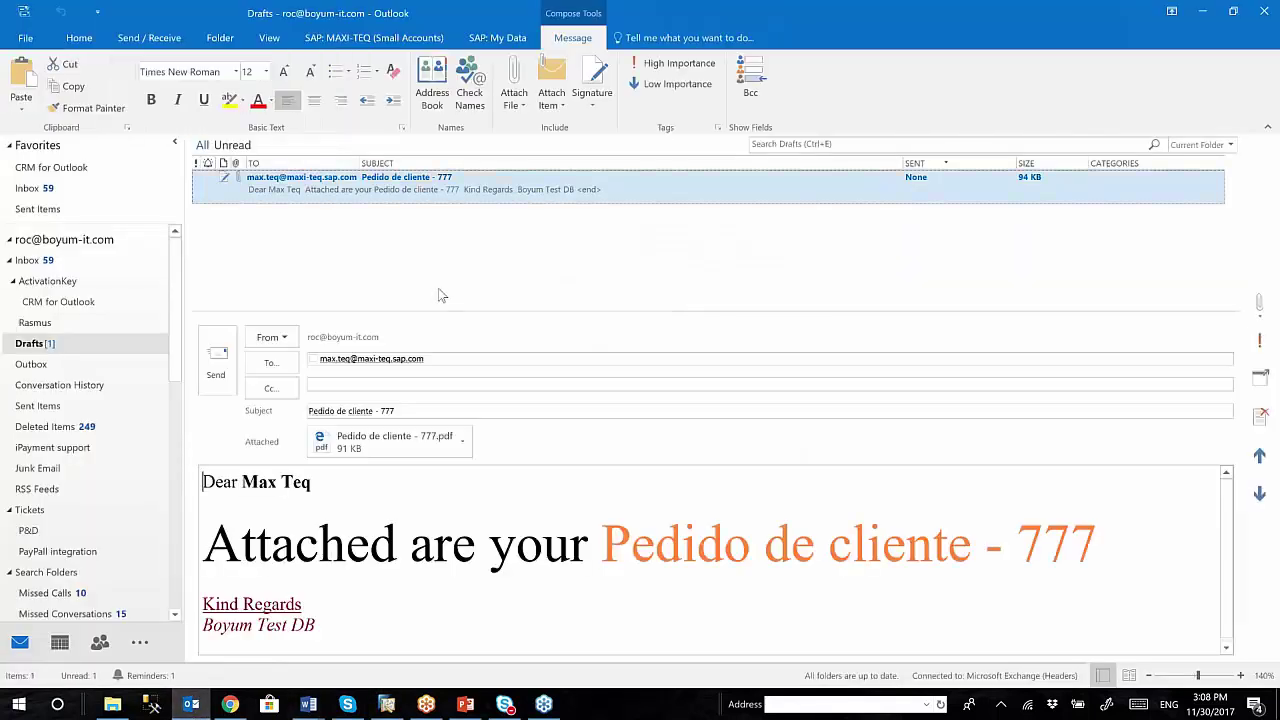
pyautogui.click(1207, 17)
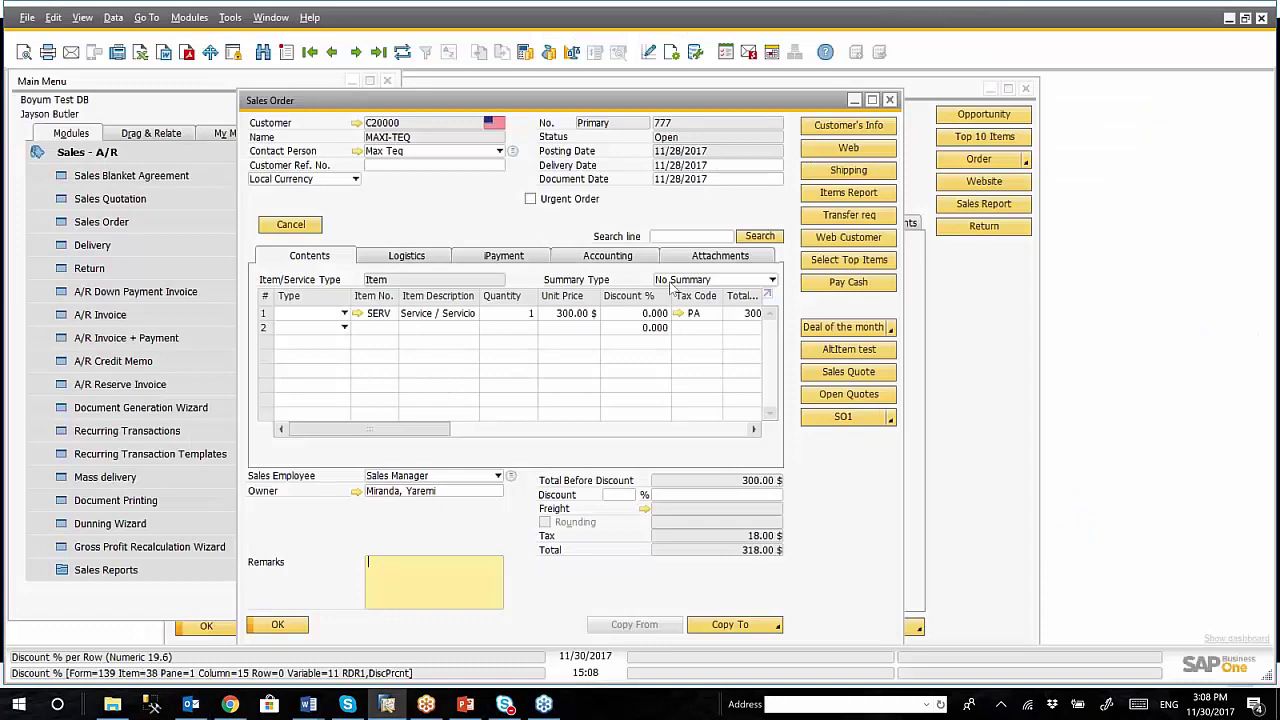
# Step: Close the Sales Order and Business Partner Master Data windows and collapse the Sales - A/R module
pyautogui.click(297, 622)
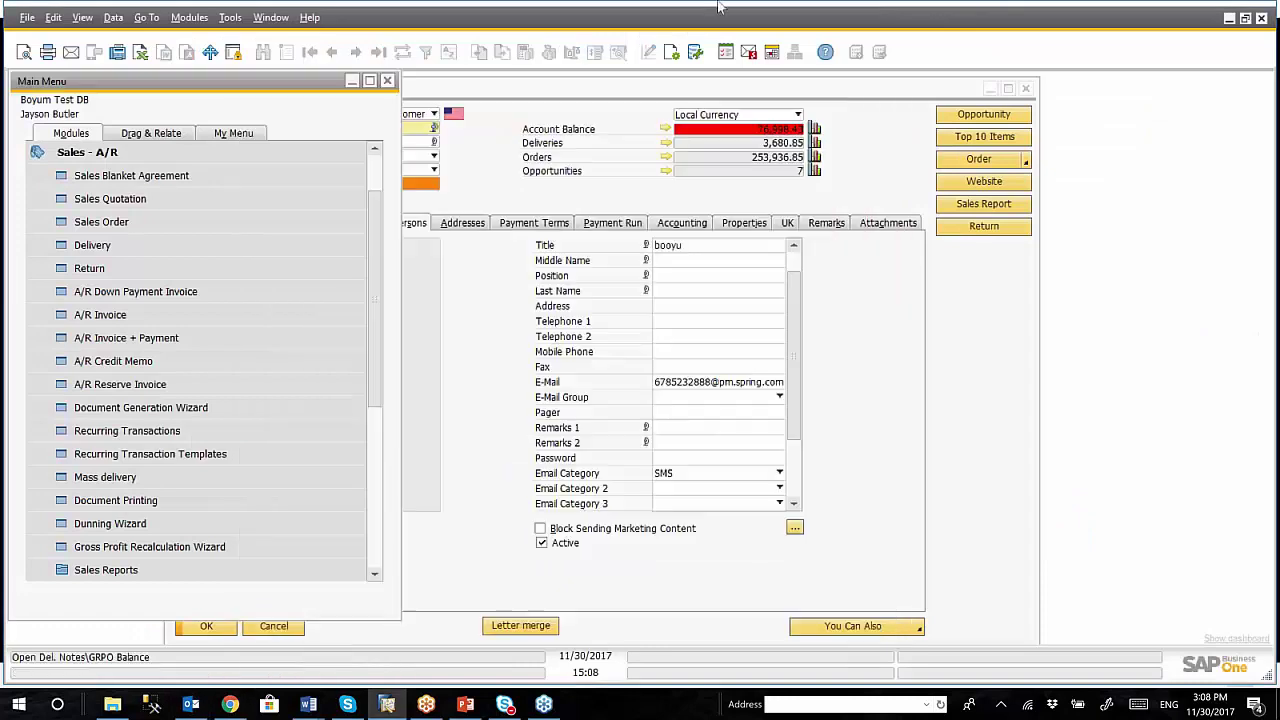
pyautogui.click(658, 93)
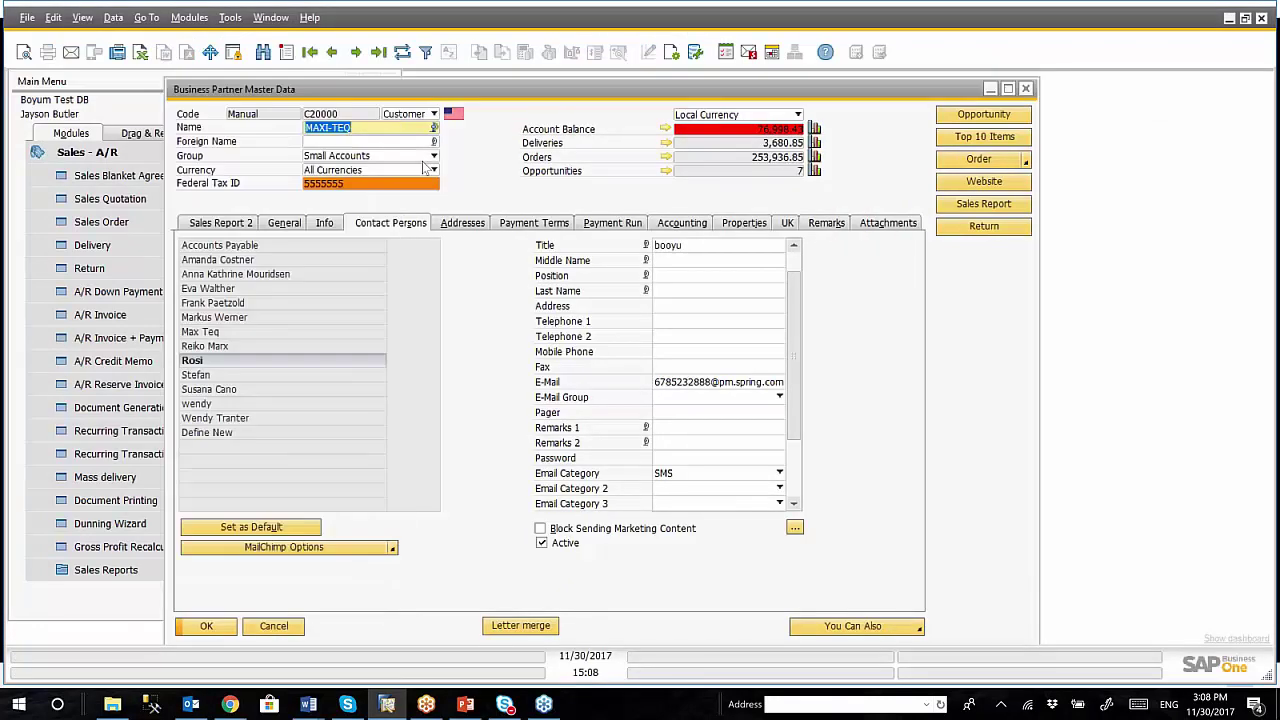
pyautogui.click(94, 156)
pyautogui.click(1025, 88)
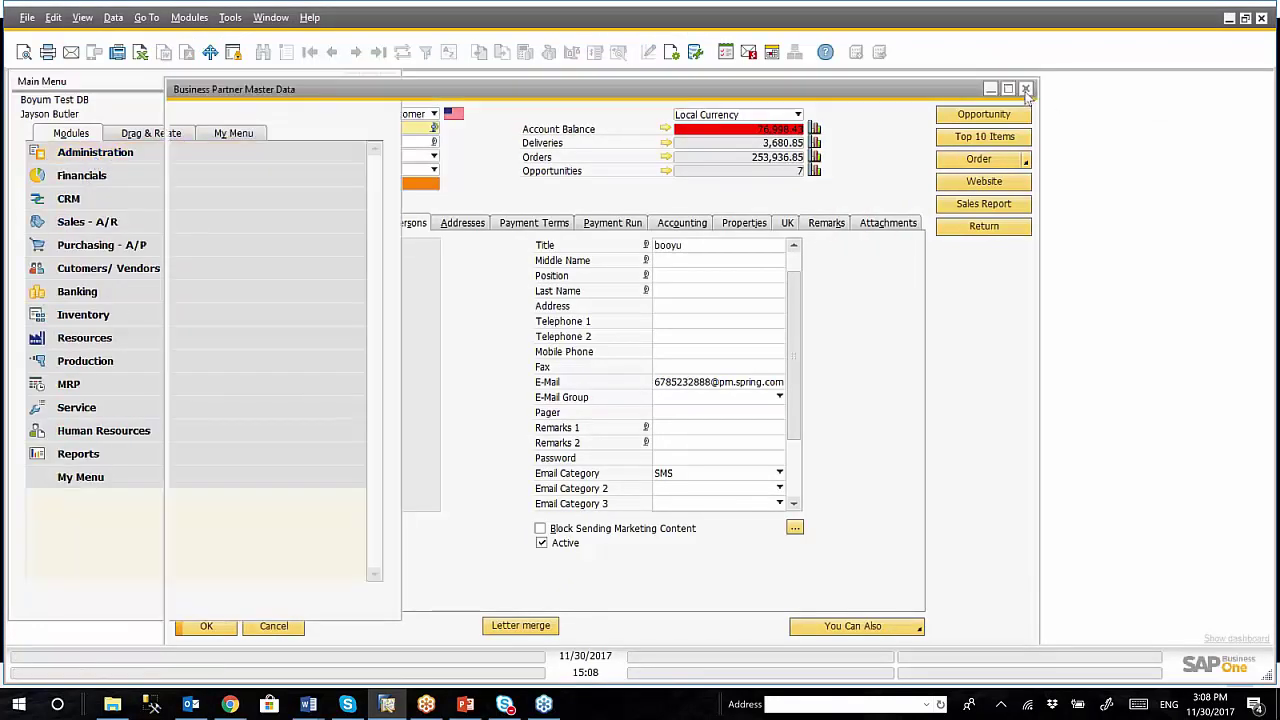
# Step: Run Account Balance with the Email action and preview, and generate the email for MAXI-TEQ only
pyautogui.click(206, 270)
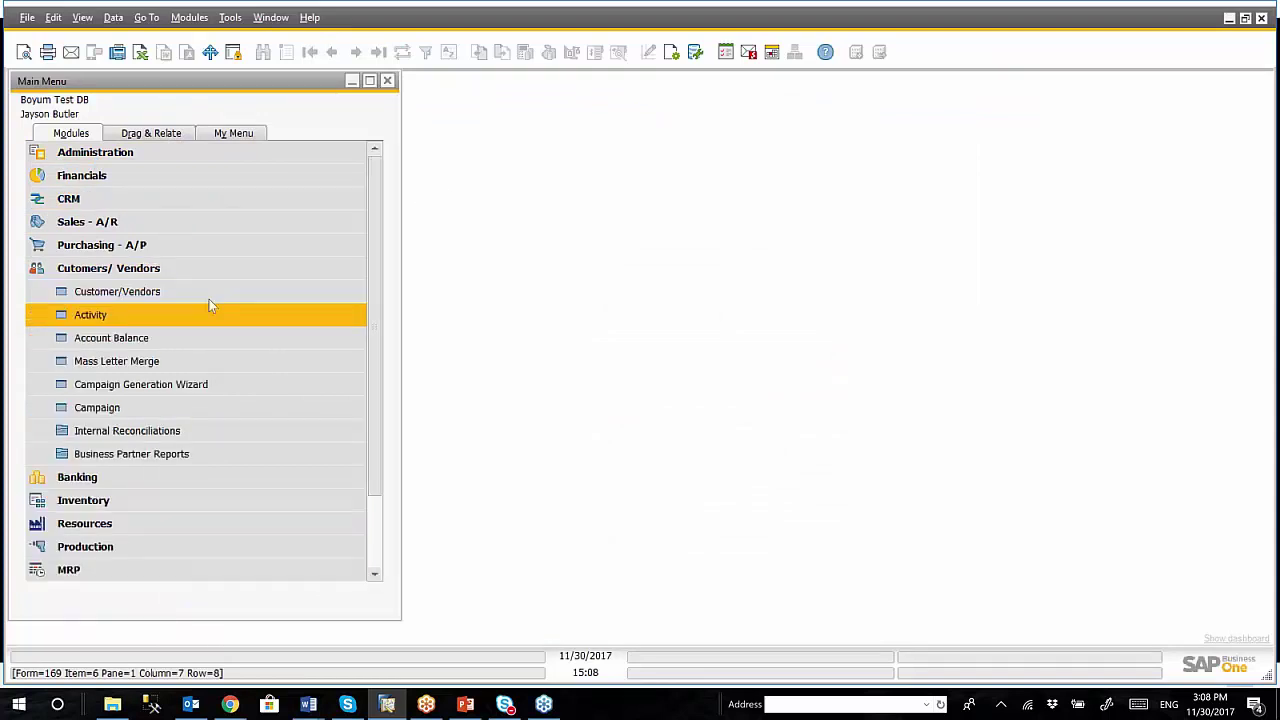
pyautogui.click(200, 340)
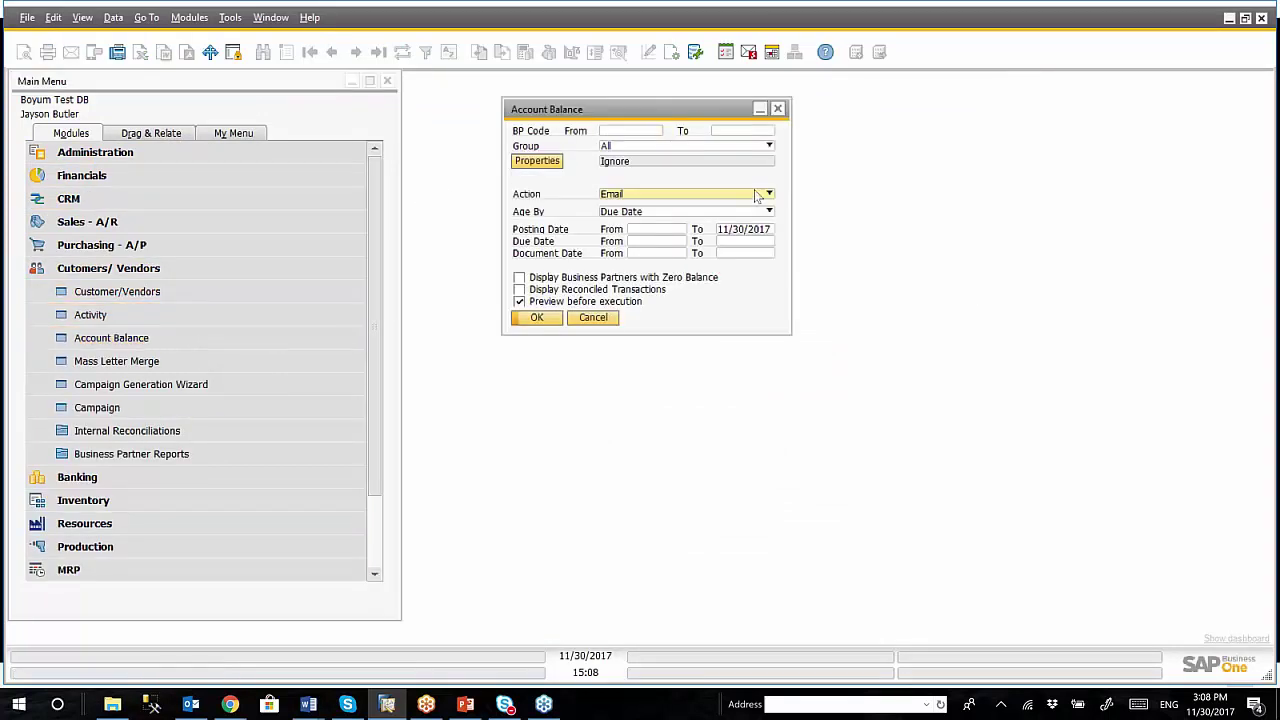
pyautogui.moveTo(690, 116); pyautogui.dragTo(650, 128)
pyautogui.click(497, 330)
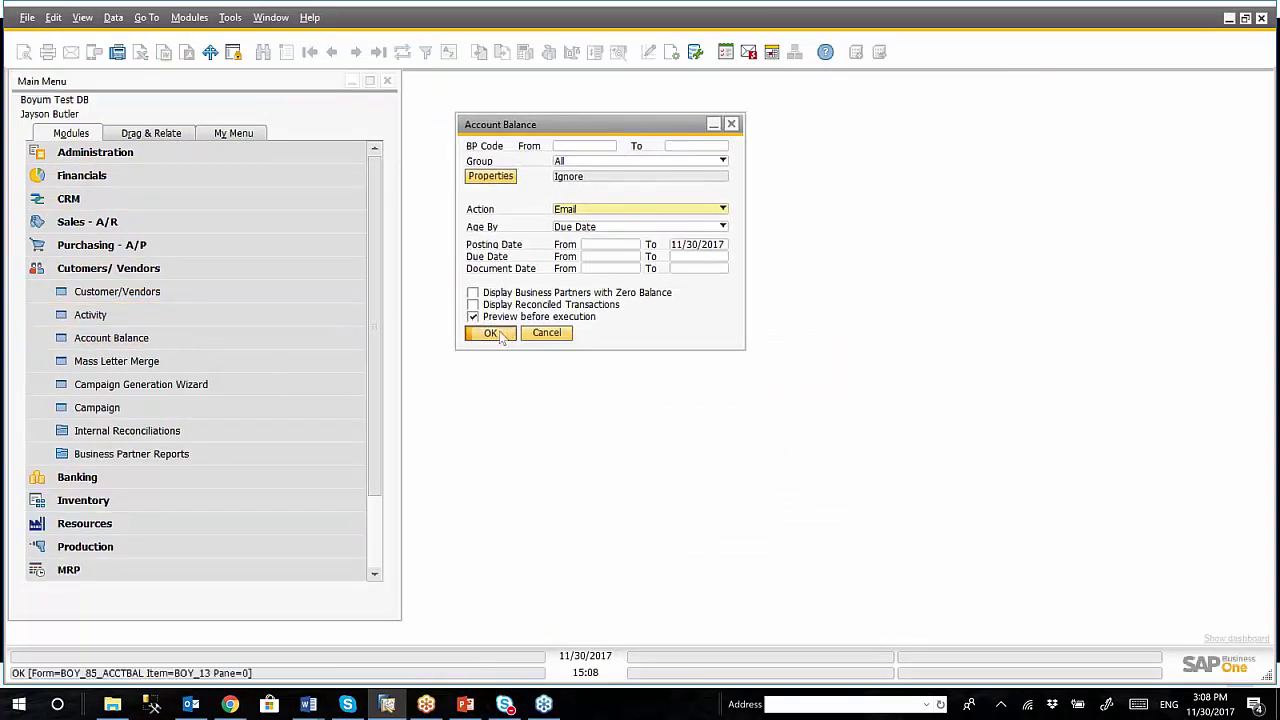
pyautogui.doubleClick(230, 159)
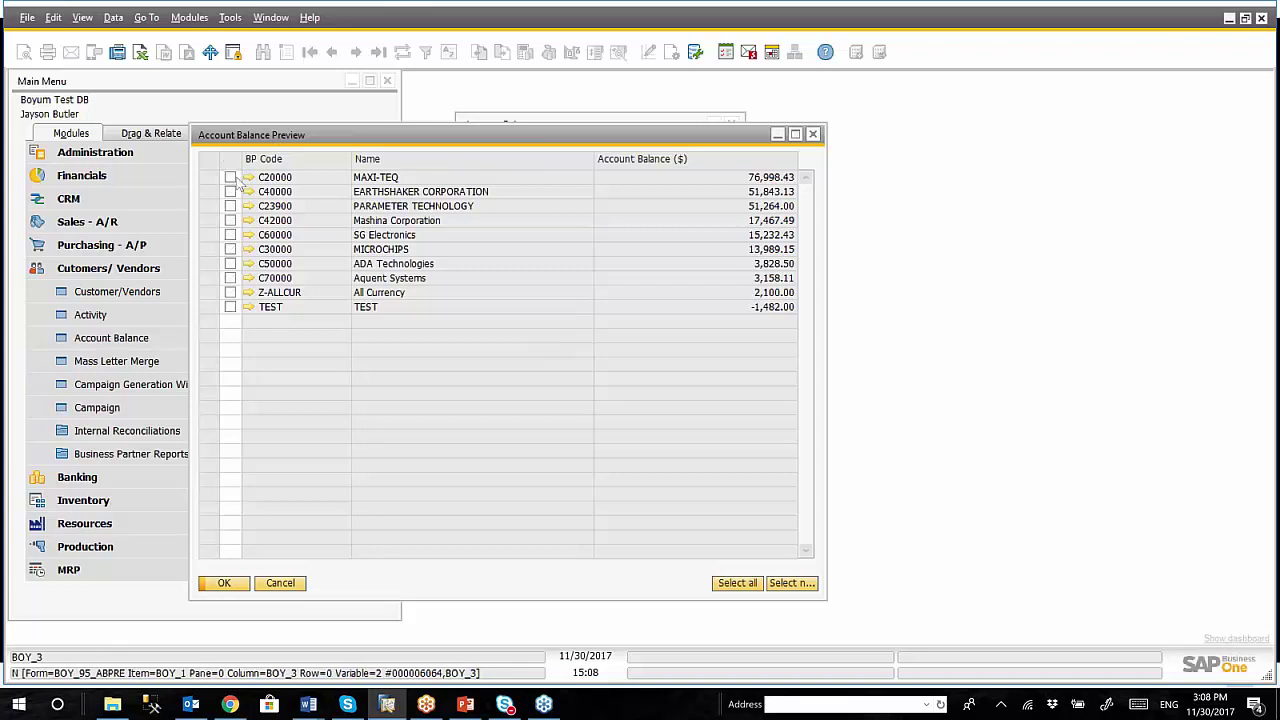
pyautogui.click(230, 177)
pyautogui.click(224, 583)
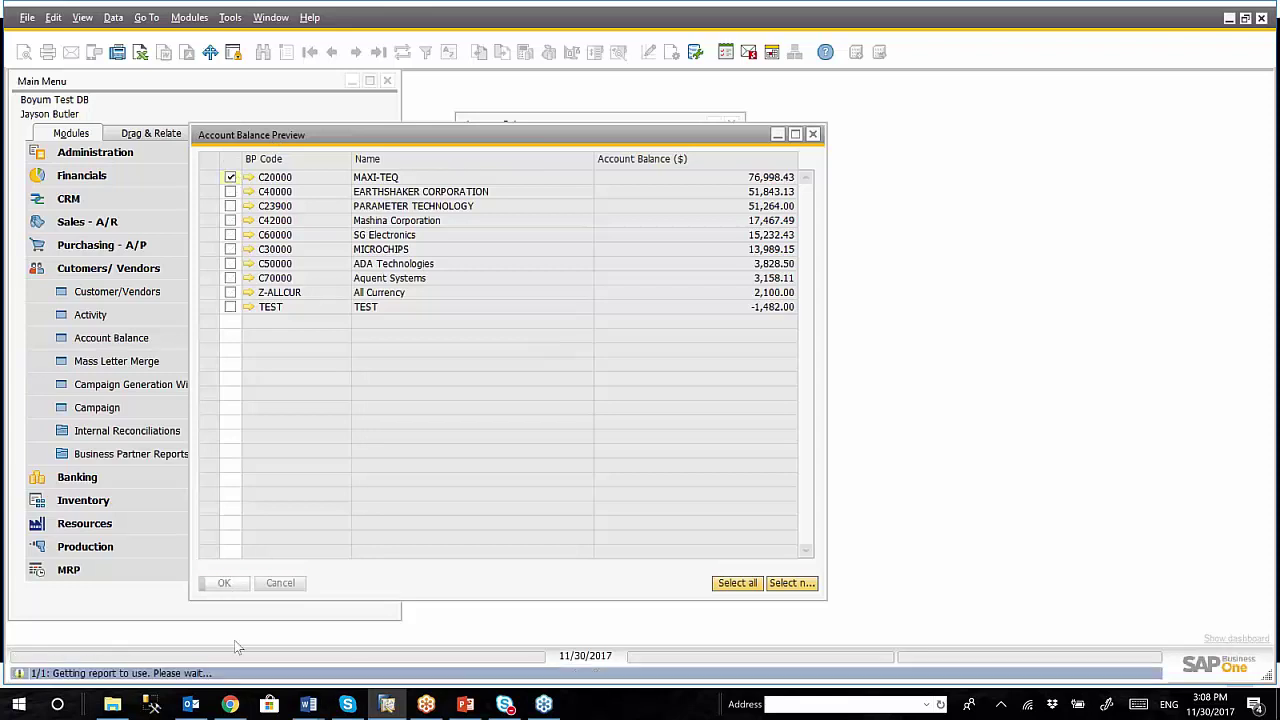
# Step: Switch to Outlook, open the Account Balance draft and examine its recipient address and attachment
pyautogui.click(191, 705)
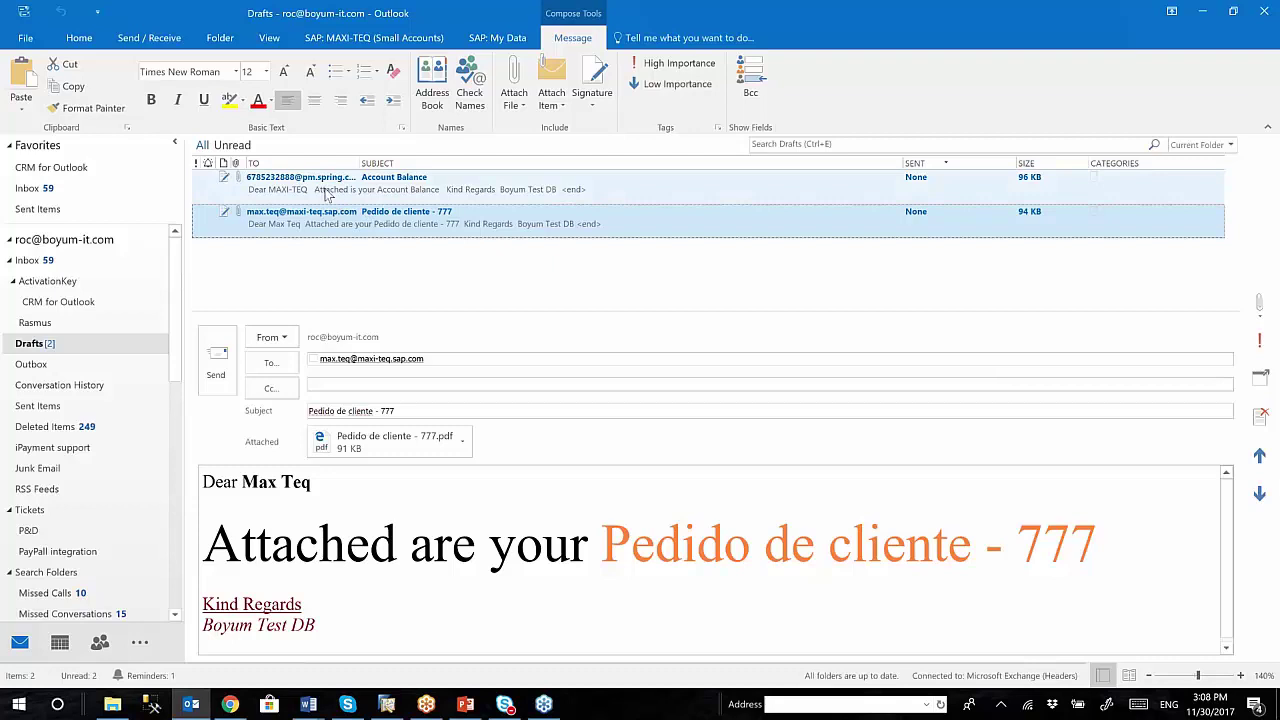
pyautogui.click(326, 190)
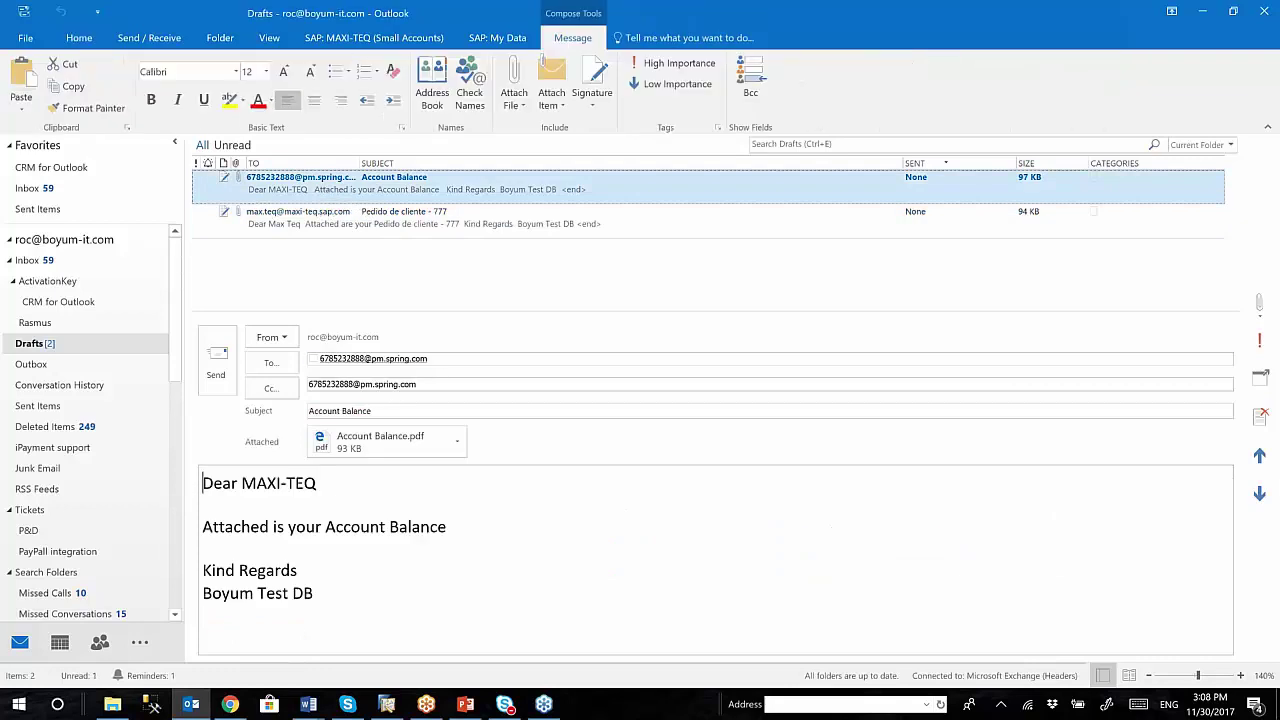
pyautogui.click(343, 357)
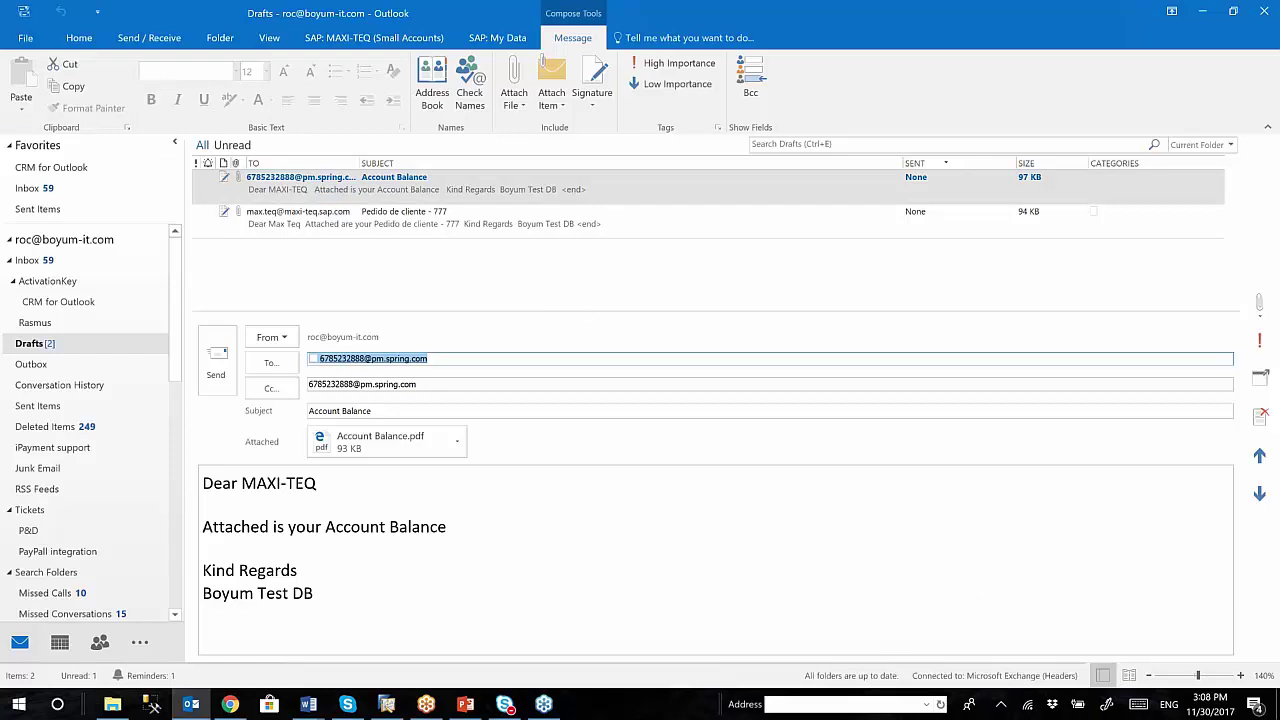
# Step: Switch to the PowerPoint slide show, review the carrier list and text message examples, and return to SAP Business One
pyautogui.click(465, 706)
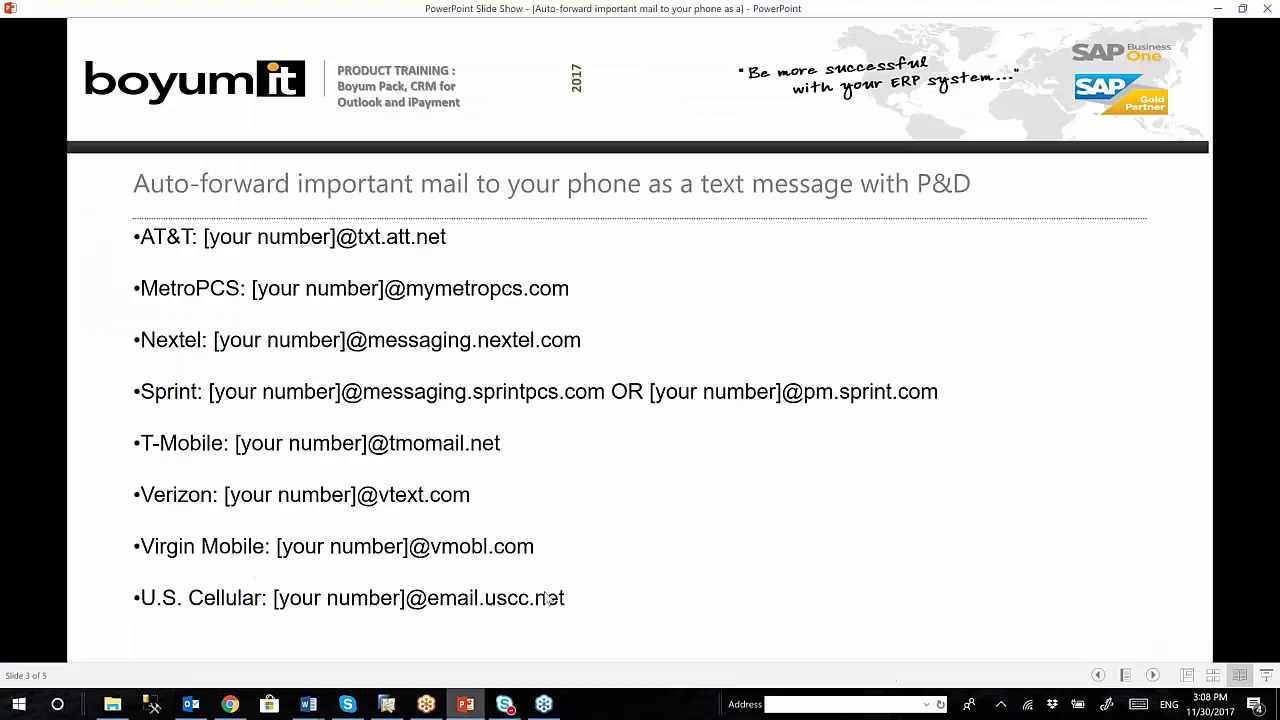
pyautogui.click(1153, 676)
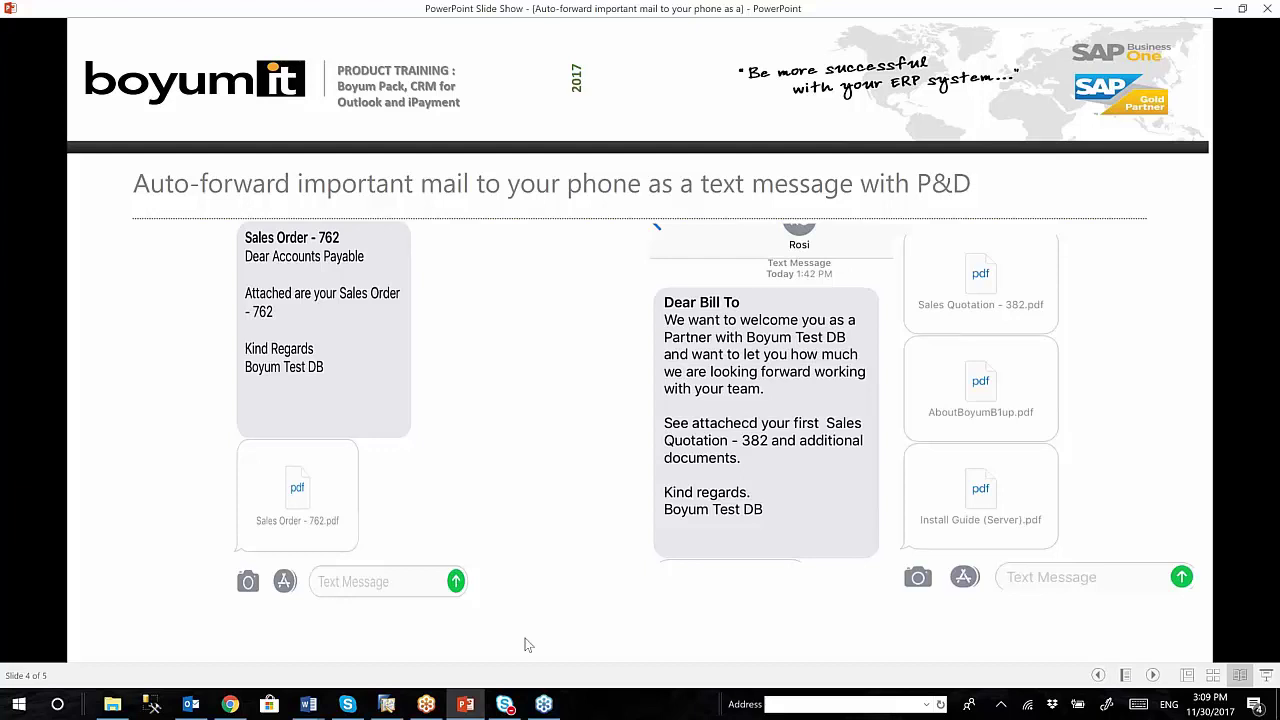
pyautogui.click(389, 707)
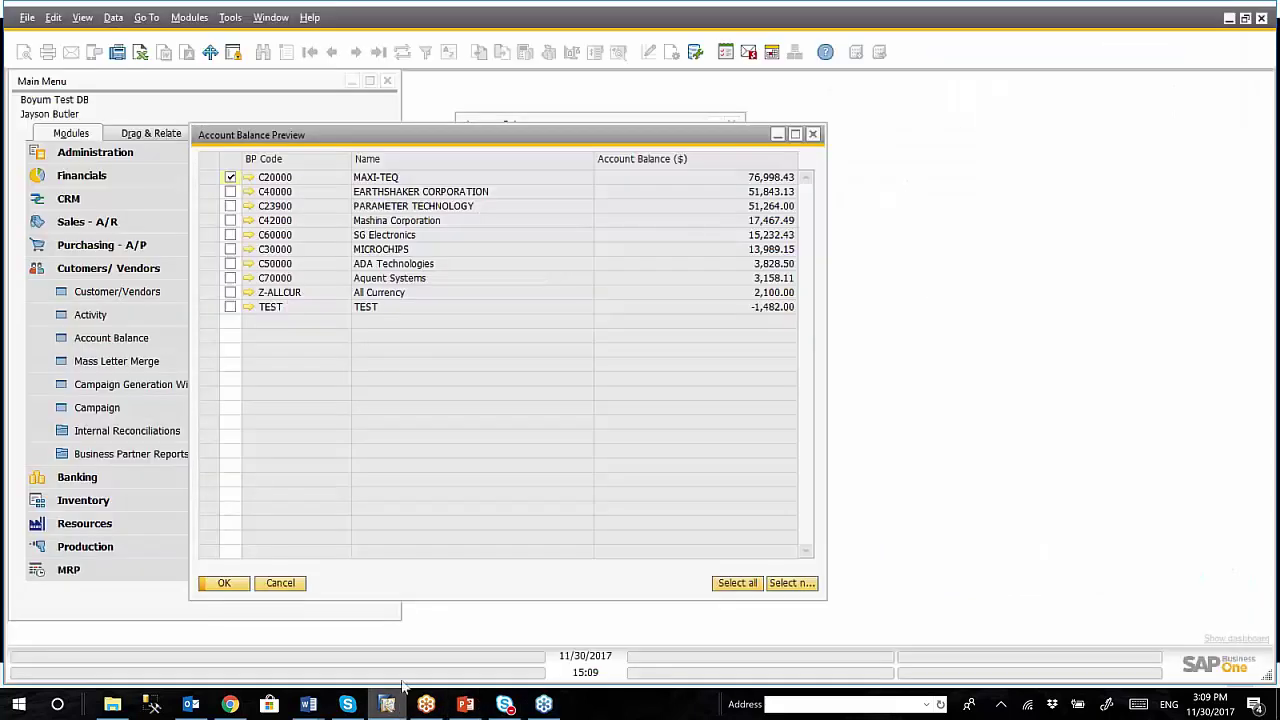
# Step: Cancel the Account Balance preview, collapse the Cutomers/ Vendors module and close the Account Balance selection window
pyautogui.click(280, 583)
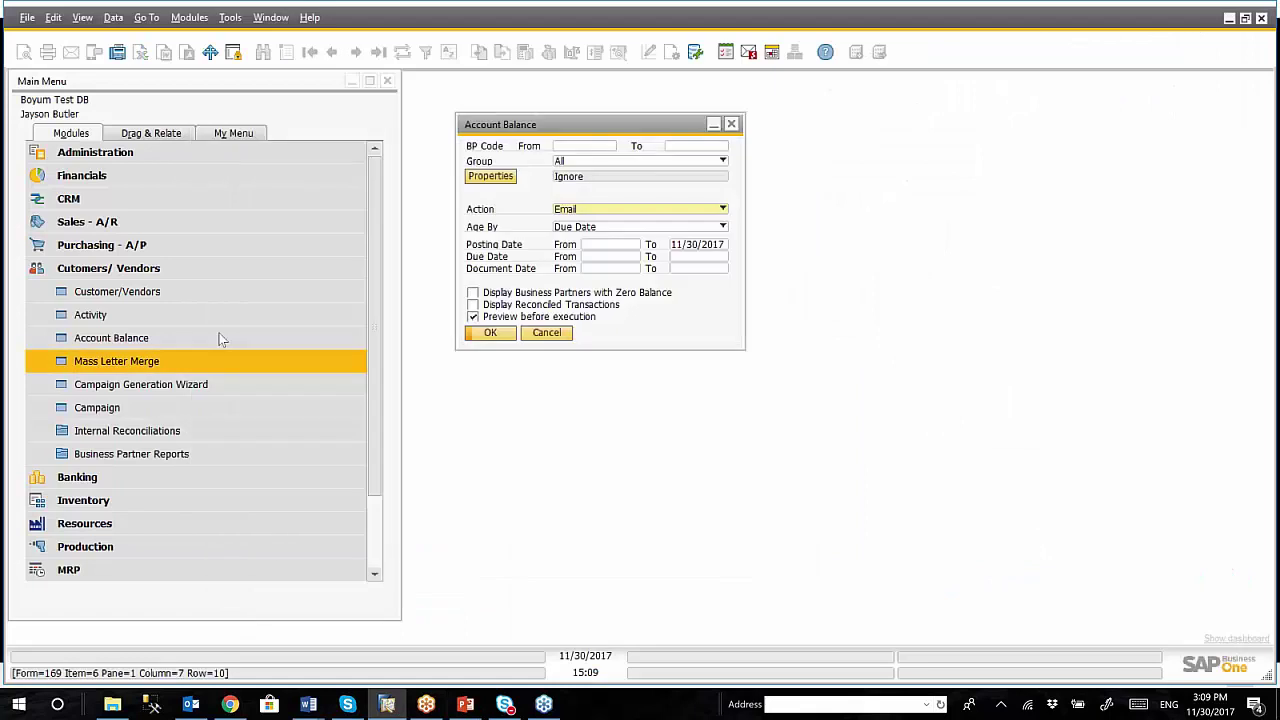
pyautogui.click(210, 268)
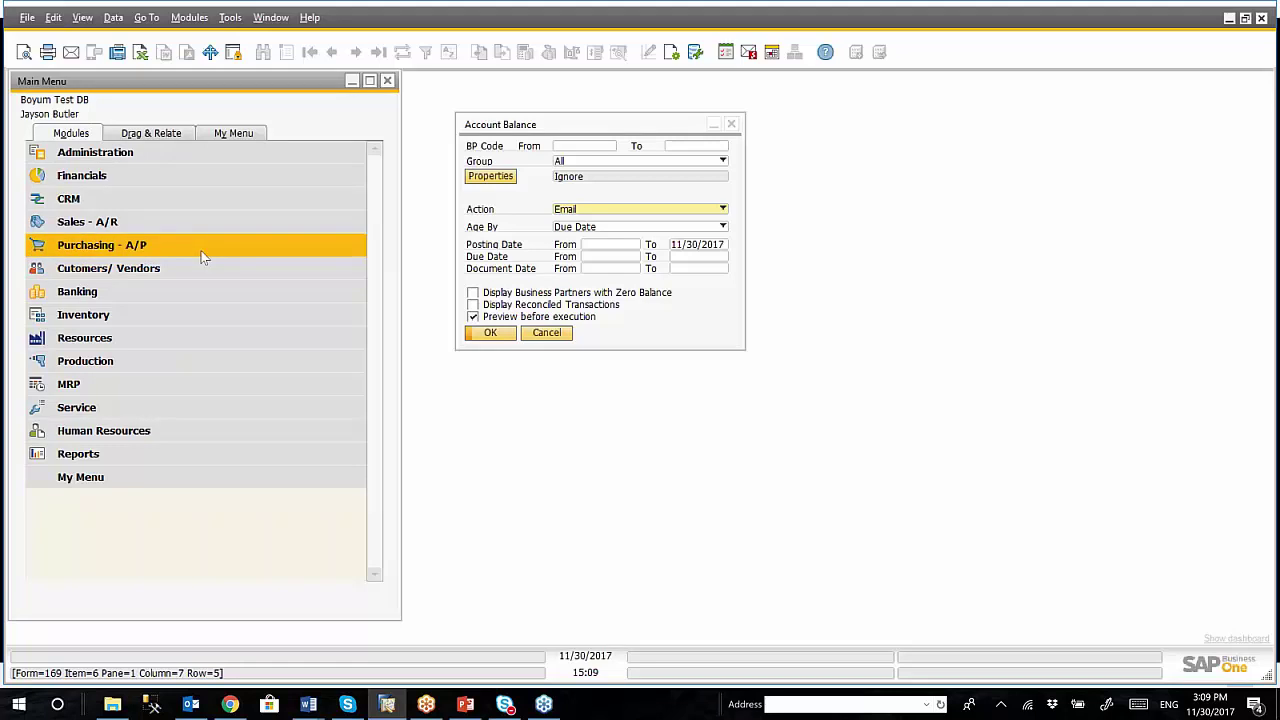
pyautogui.click(546, 332)
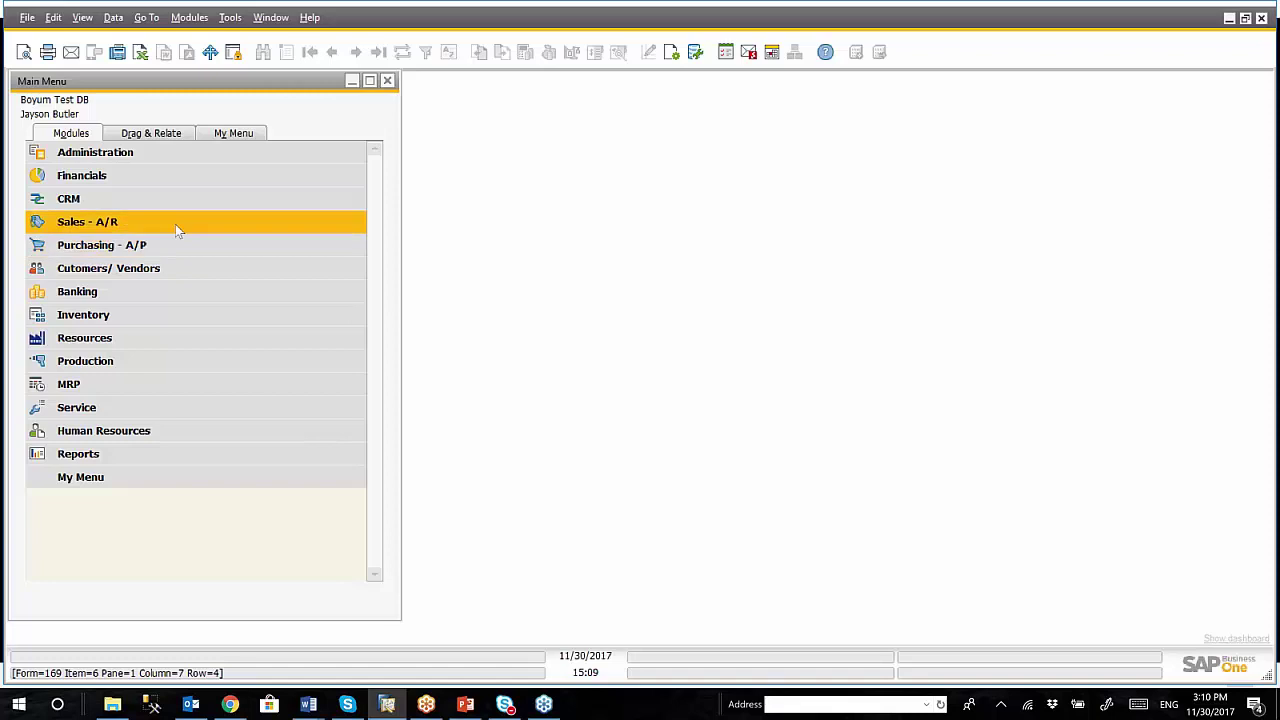
# Step: Open the MAXI-TEQ record in Business Partner Master Data and examine the default contact person's e-mail address and Email Category
pyautogui.click(180, 272)
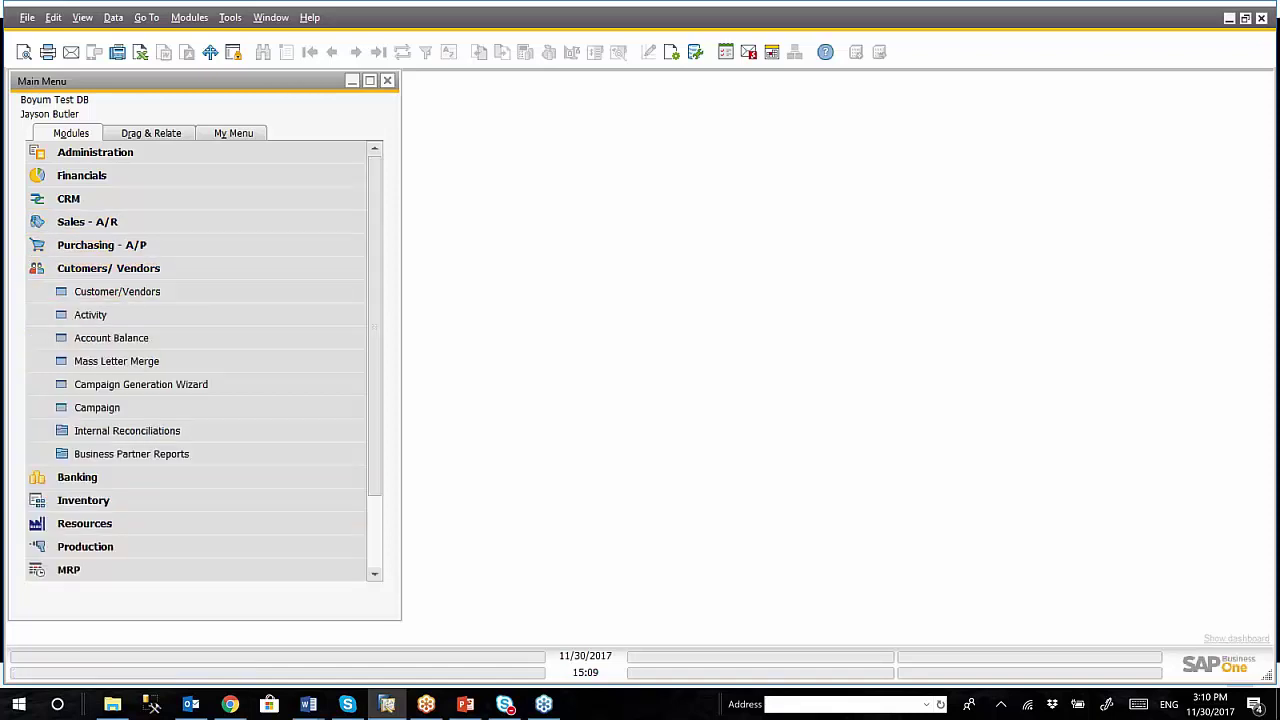
pyautogui.click(117, 291)
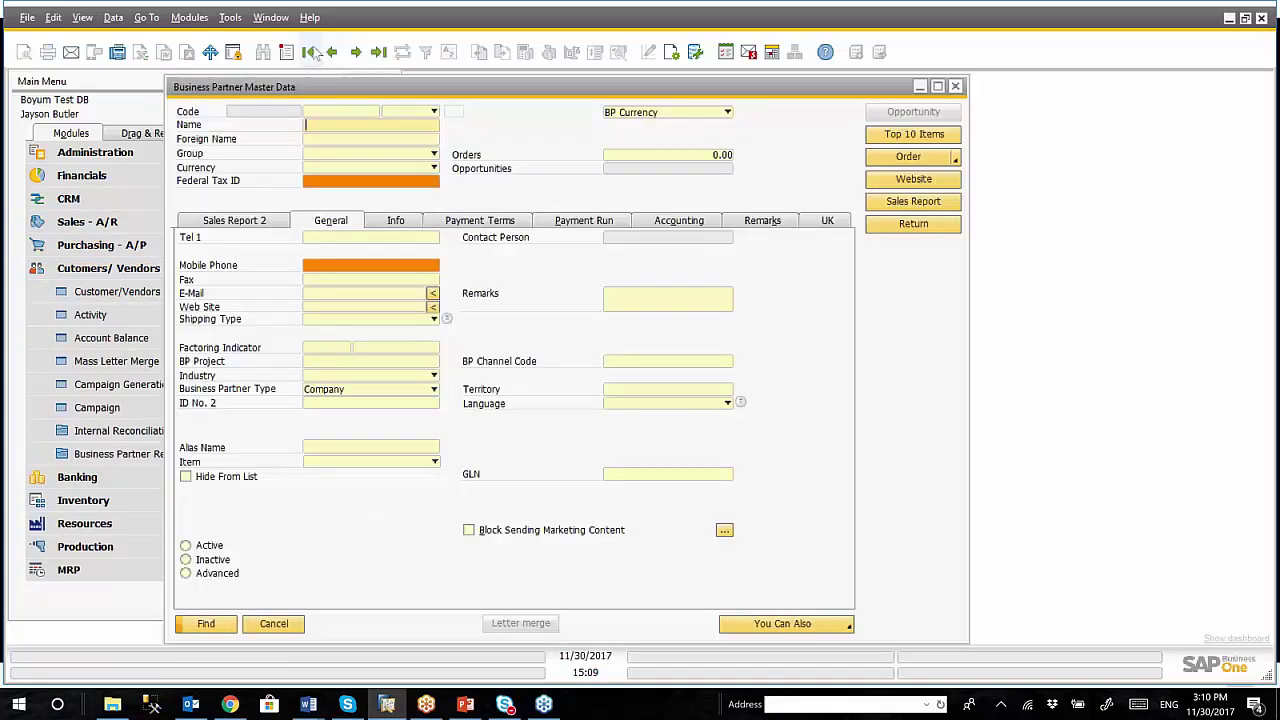
pyautogui.click(318, 55)
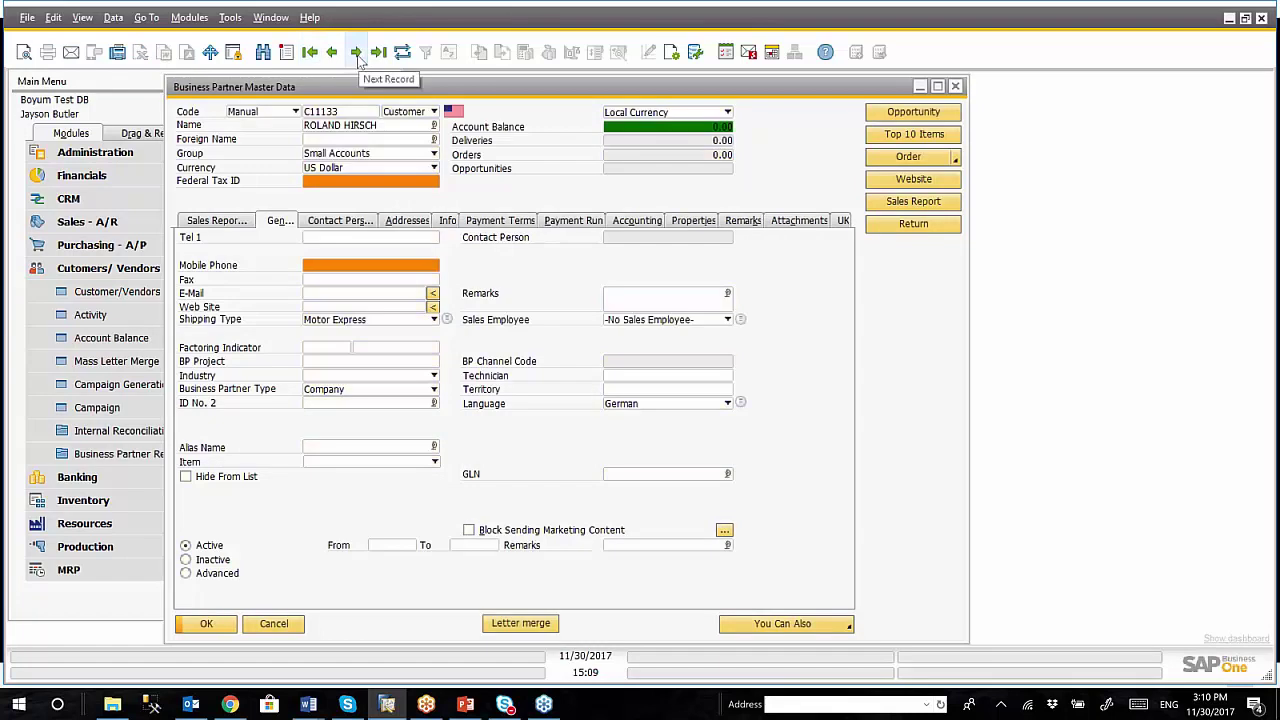
pyautogui.click(356, 52)
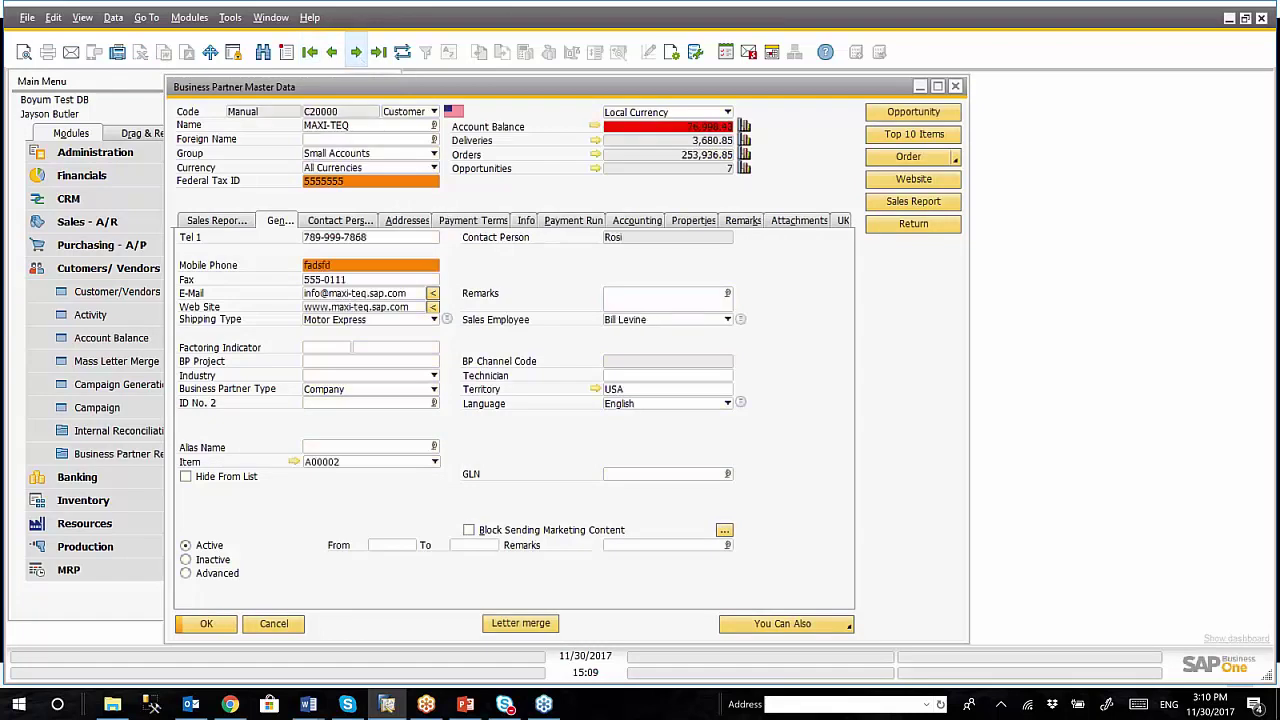
pyautogui.click(356, 52)
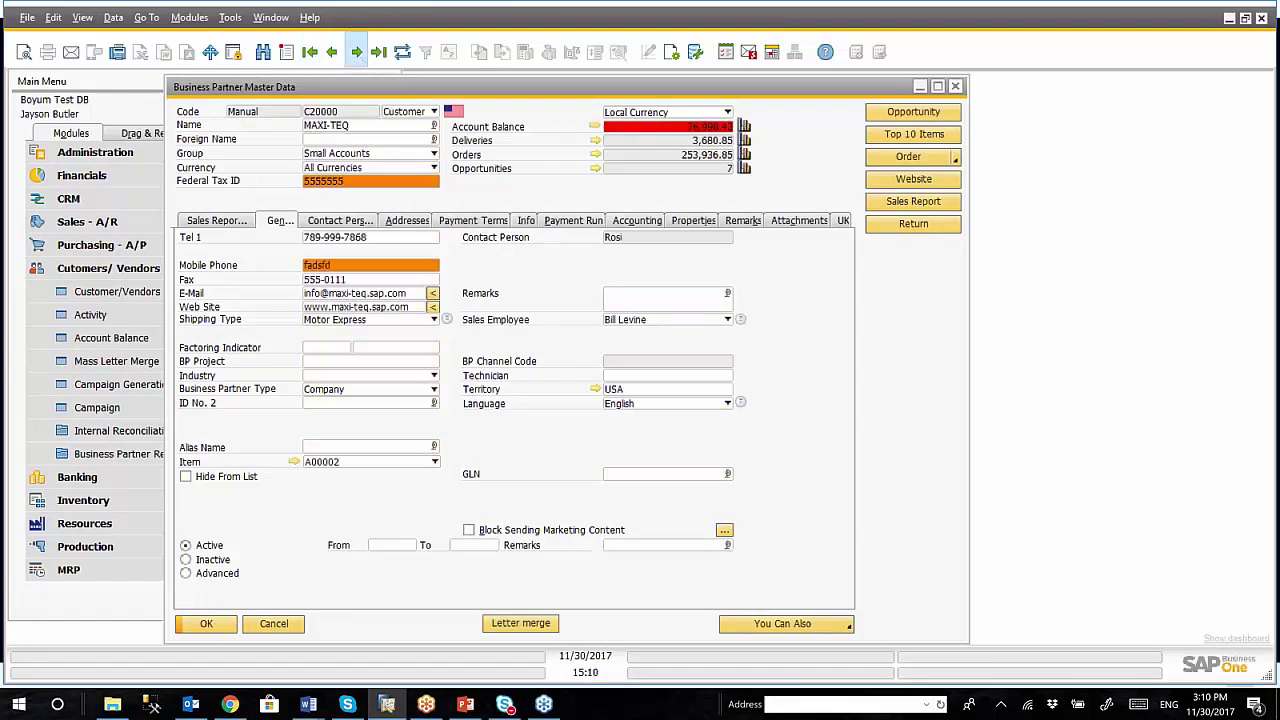
pyautogui.click(332, 52)
pyautogui.click(359, 226)
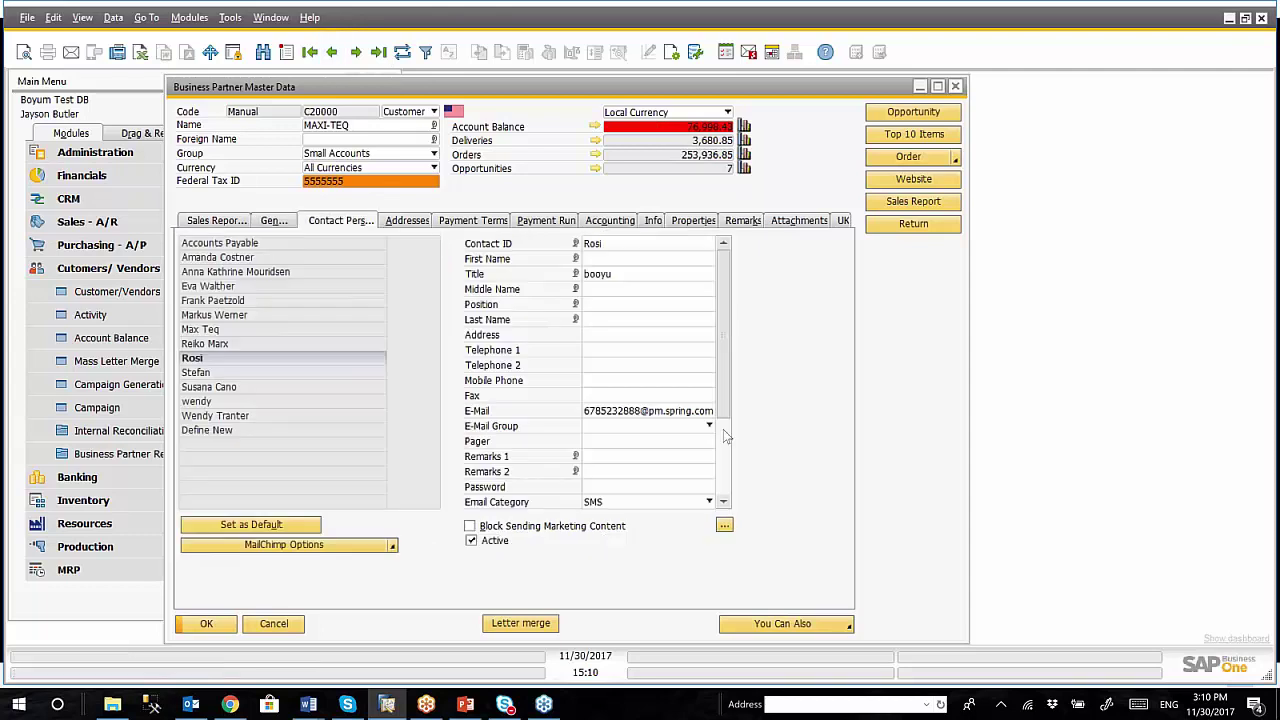
pyautogui.doubleClick(602, 412)
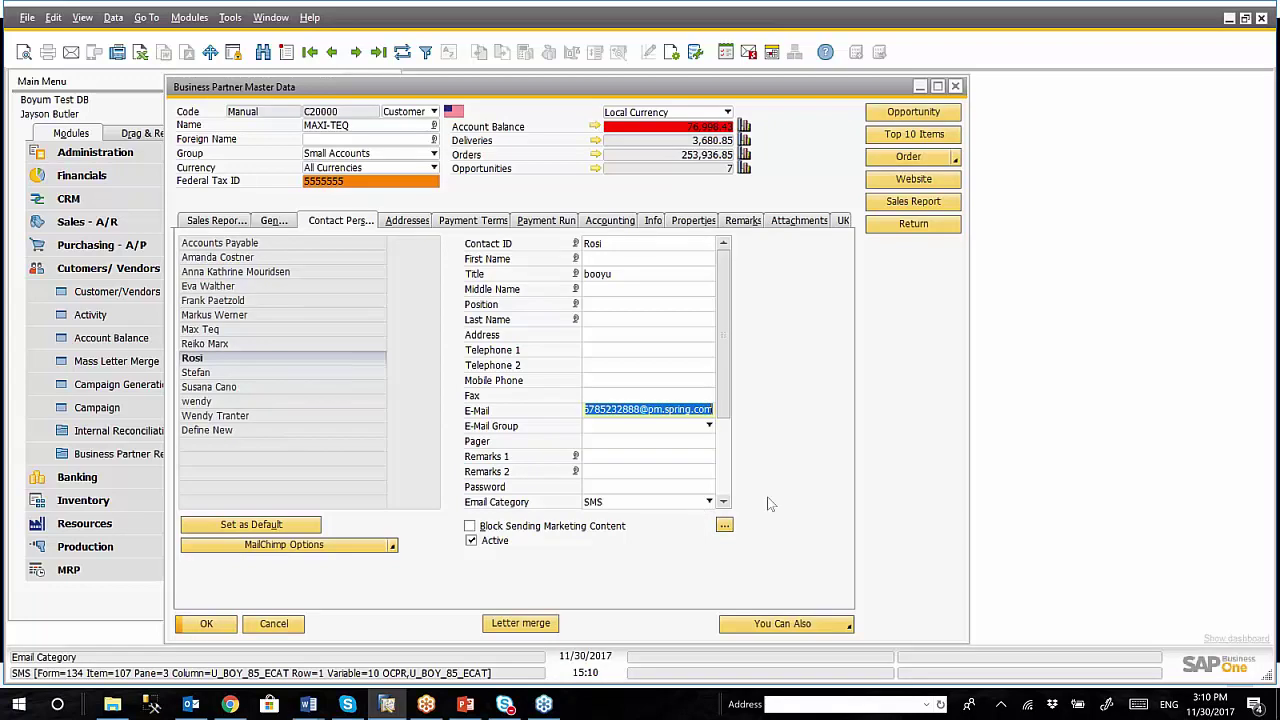
# Step: Switch to the PowerPoint slide show, view the Next steps slide and go back to the text message examples slide
pyautogui.click(466, 705)
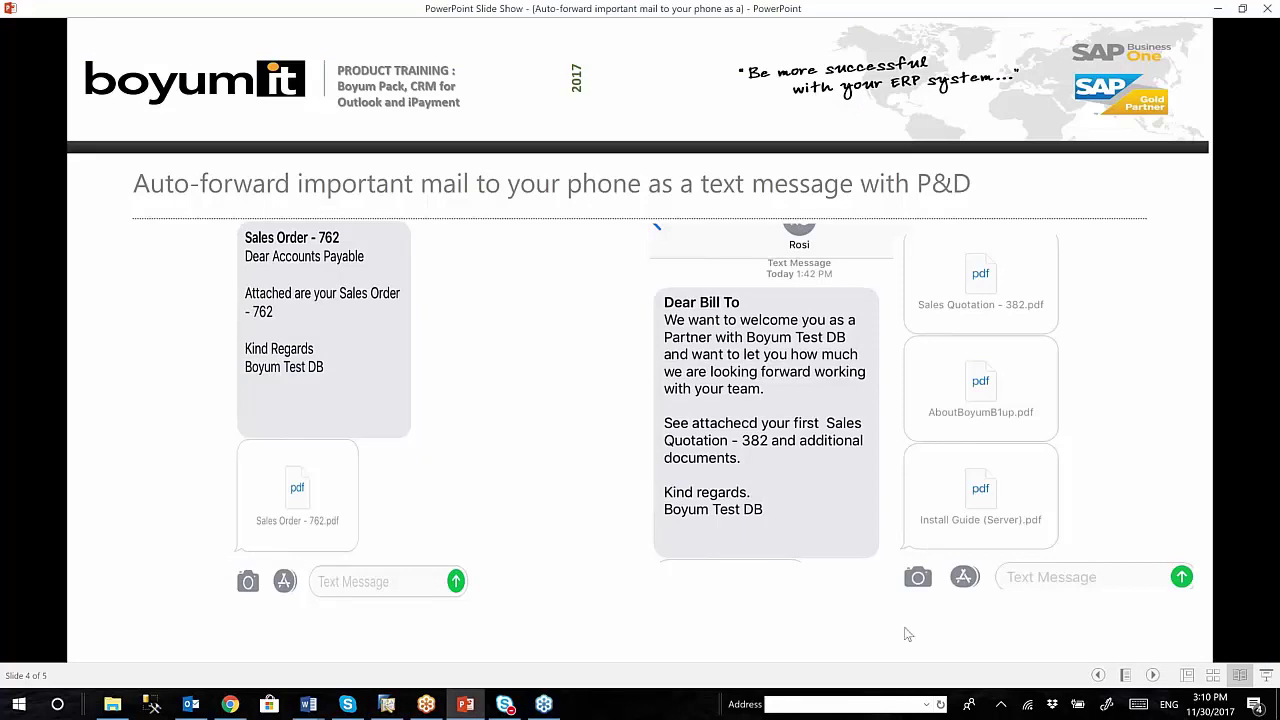
pyautogui.click(1153, 676)
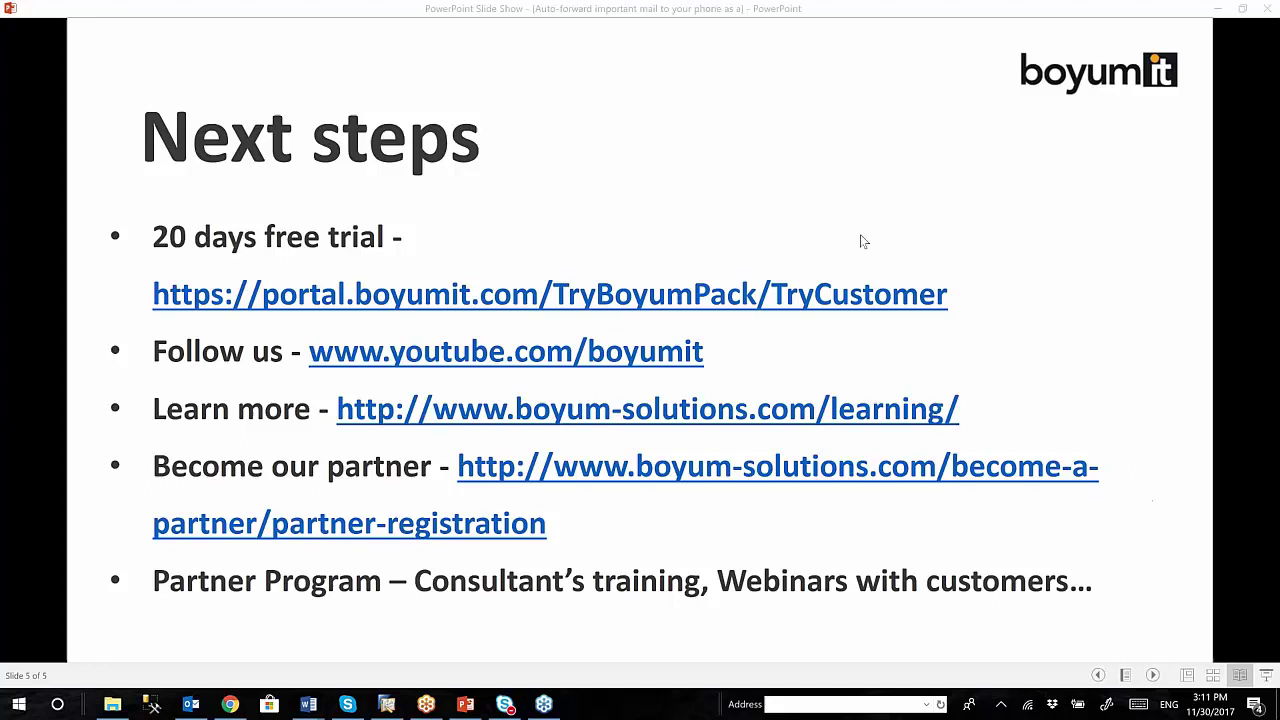
pyautogui.press('Left')
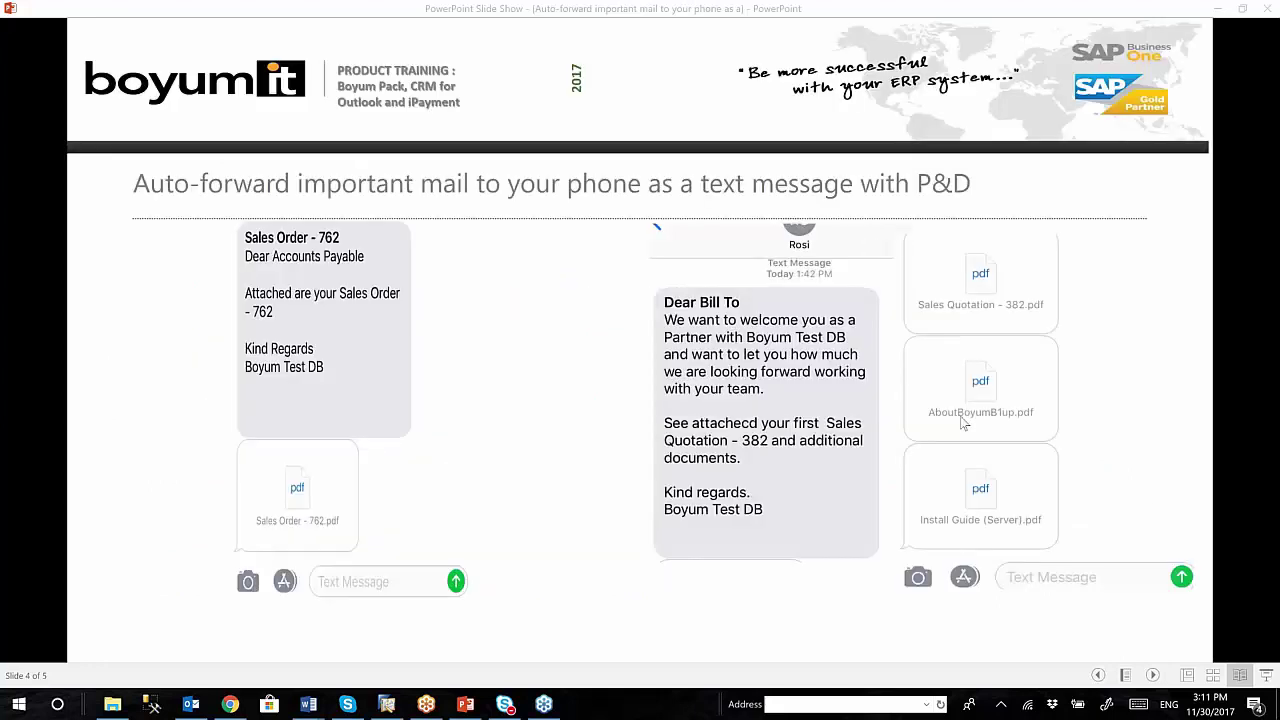